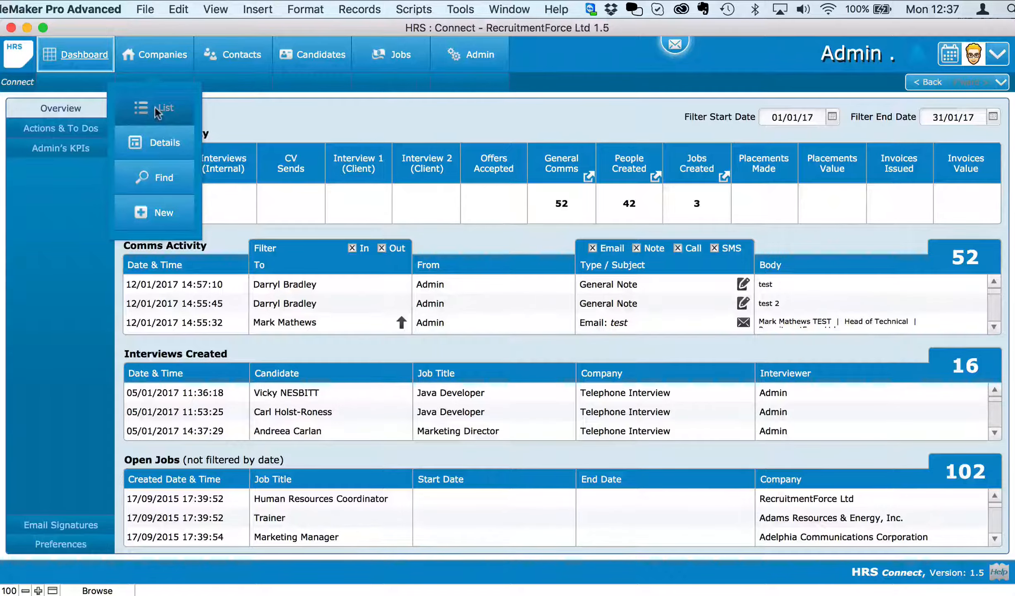
Open the Companies list and scroll down to RecruitmentForce Ltd at row 951.
click(155, 107)
scroll(193, 427, down, 1)
scroll(193, 427, down, 5)
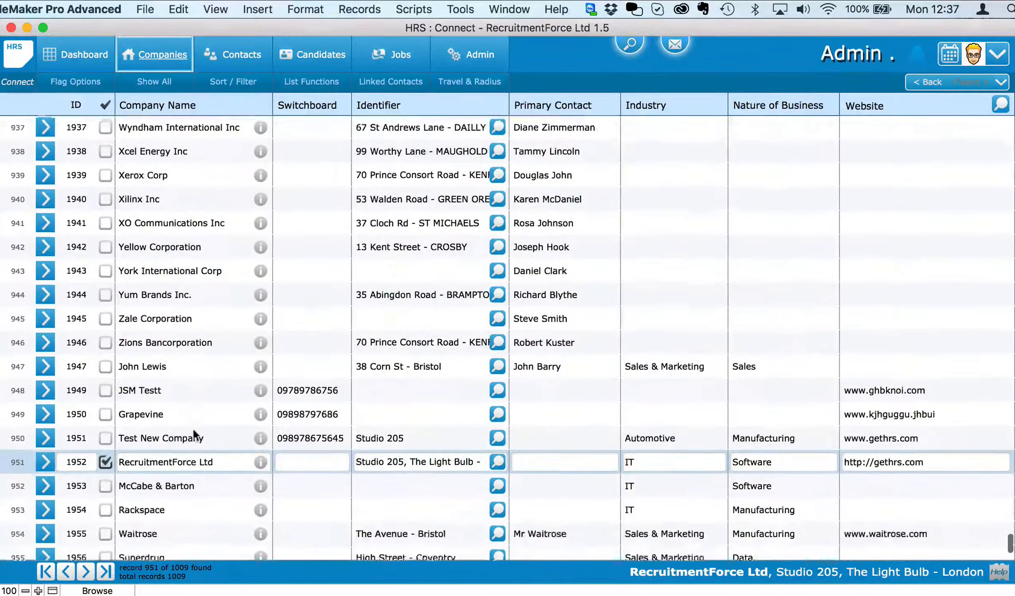
scroll(191, 492, down, 3)
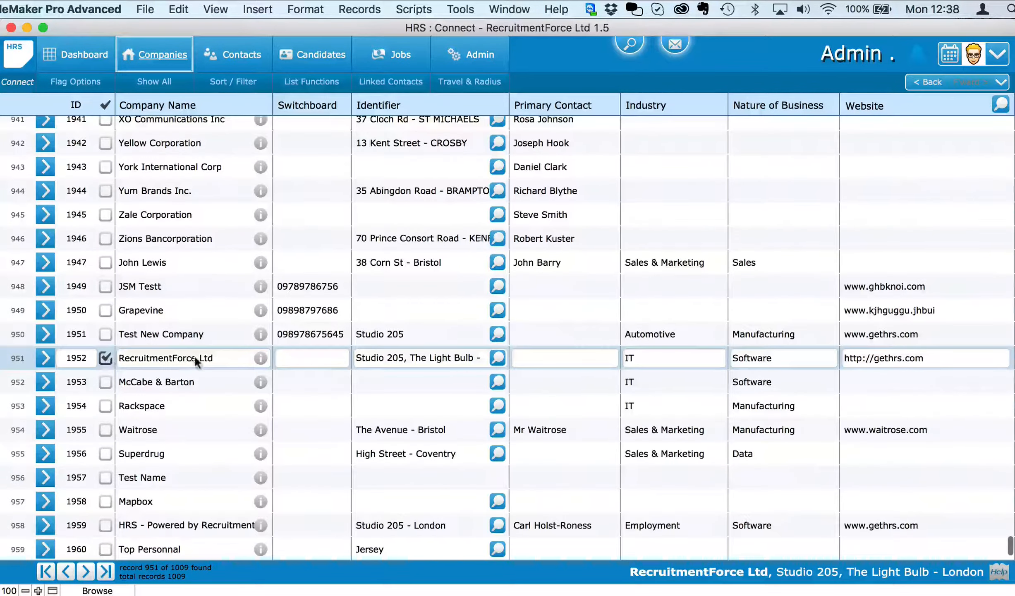
Open the RecruitmentForce Ltd record on its Company Structure section, after briefly checking Company Contacts.
click(46, 358)
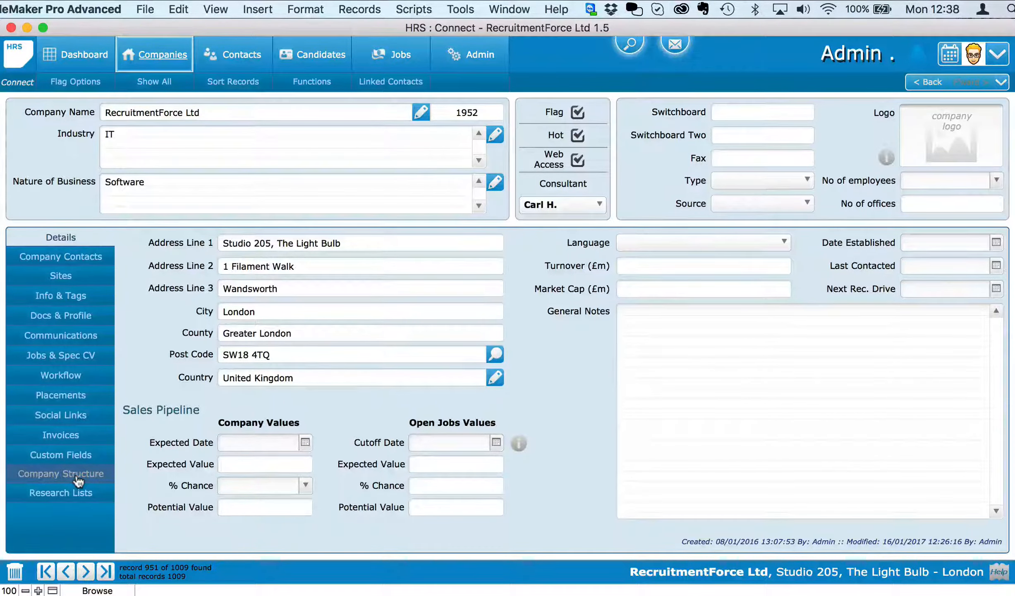
click(78, 475)
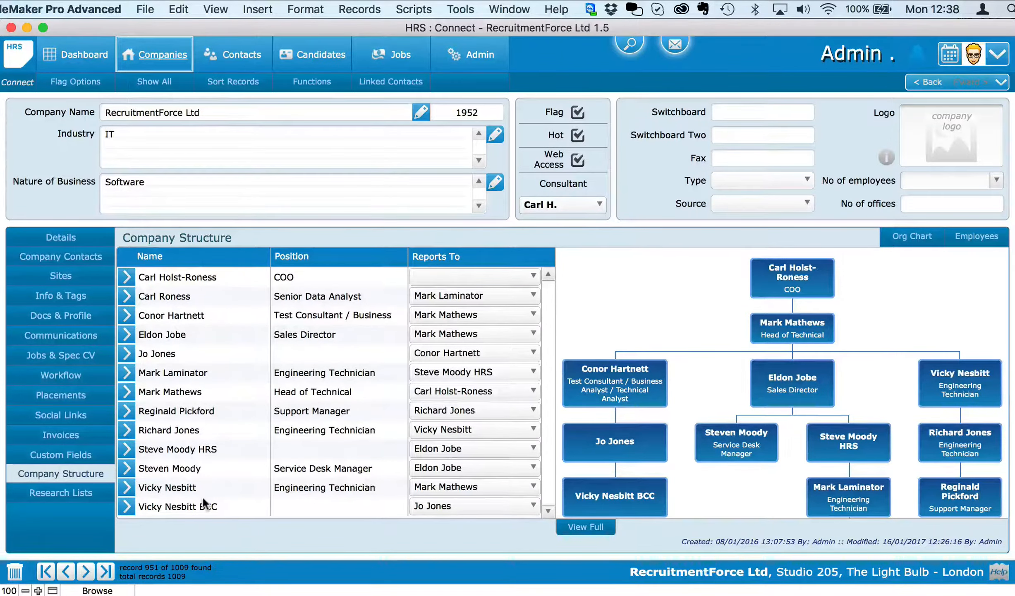
click(105, 258)
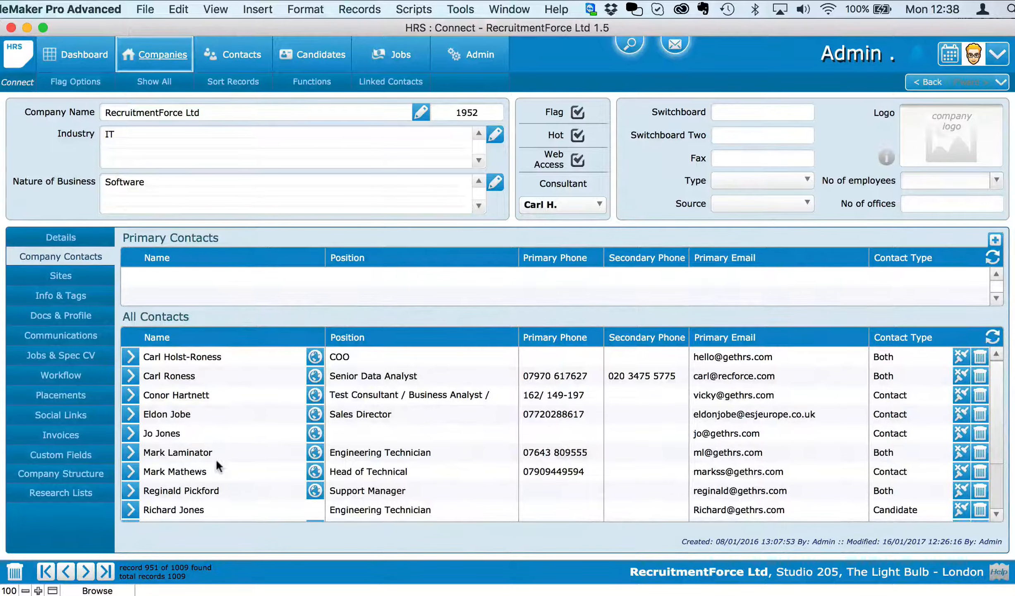
scroll(217, 460, down, 4)
scroll(215, 458, up, 4)
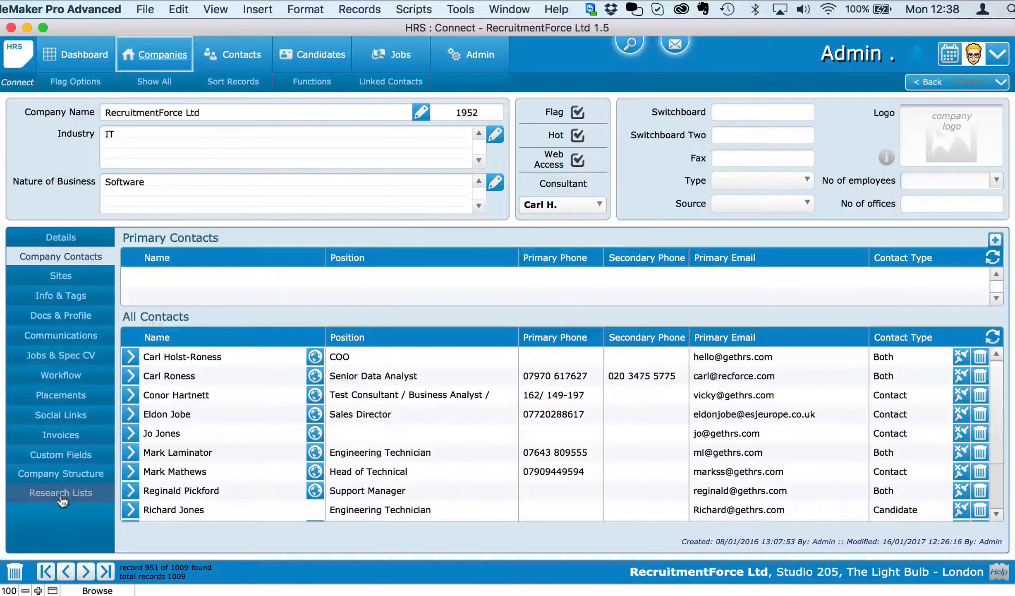
click(59, 474)
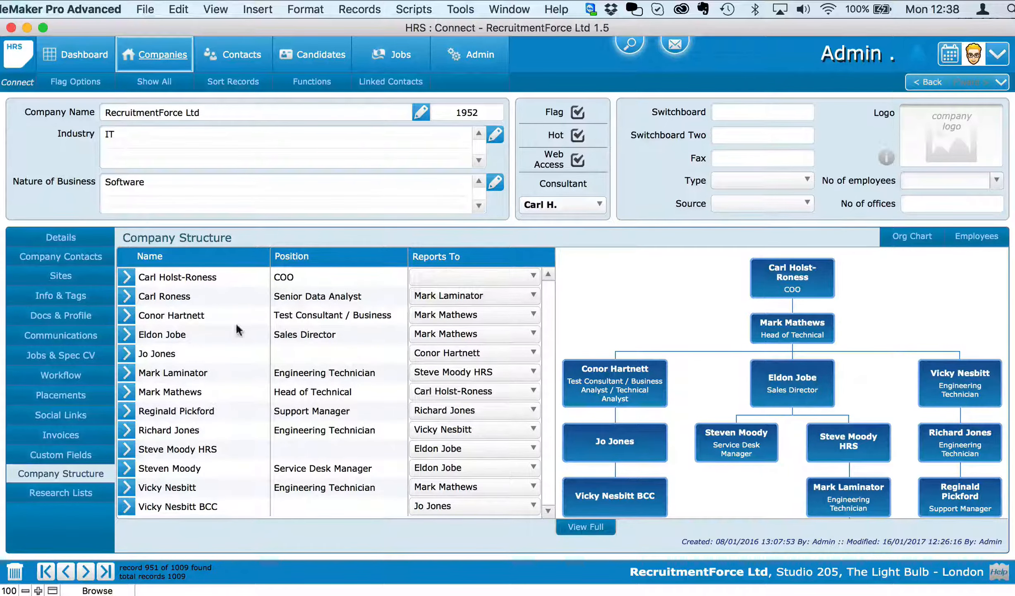
Set the Senior Data Analyst to report to the Test Consultant and check the full org chart.
click(455, 297)
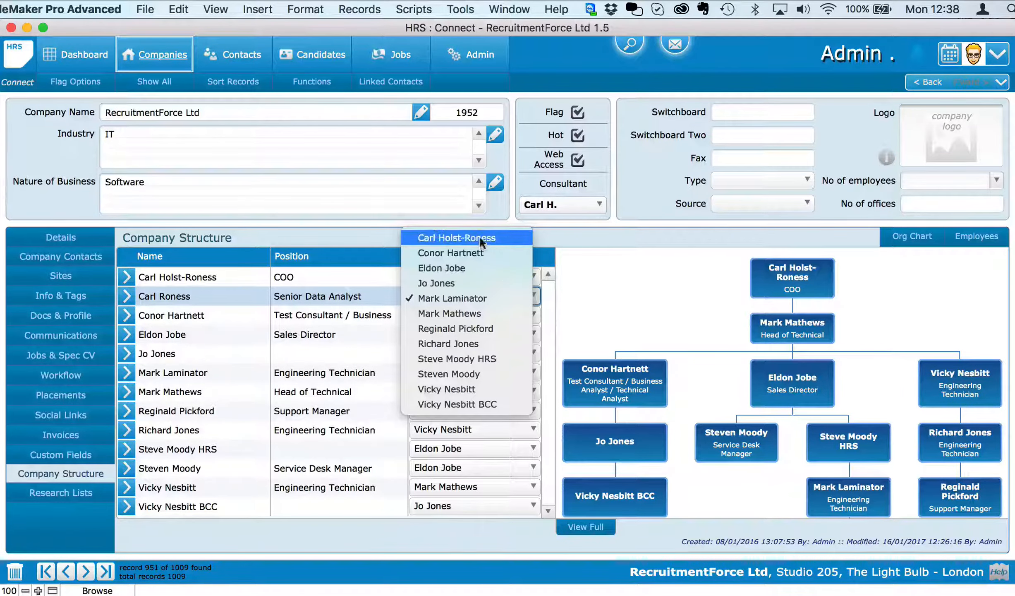
click(475, 252)
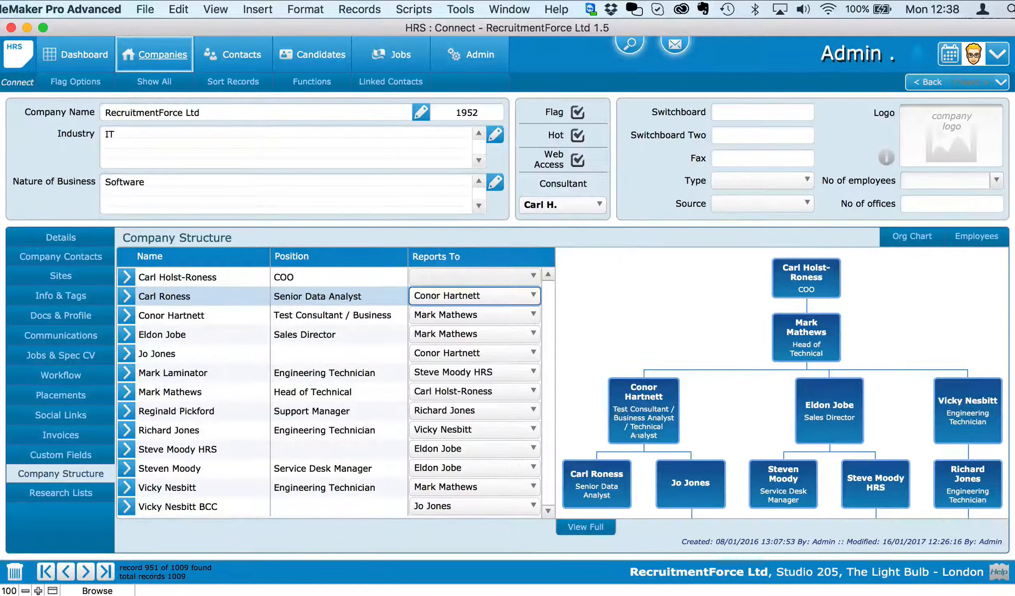
click(607, 526)
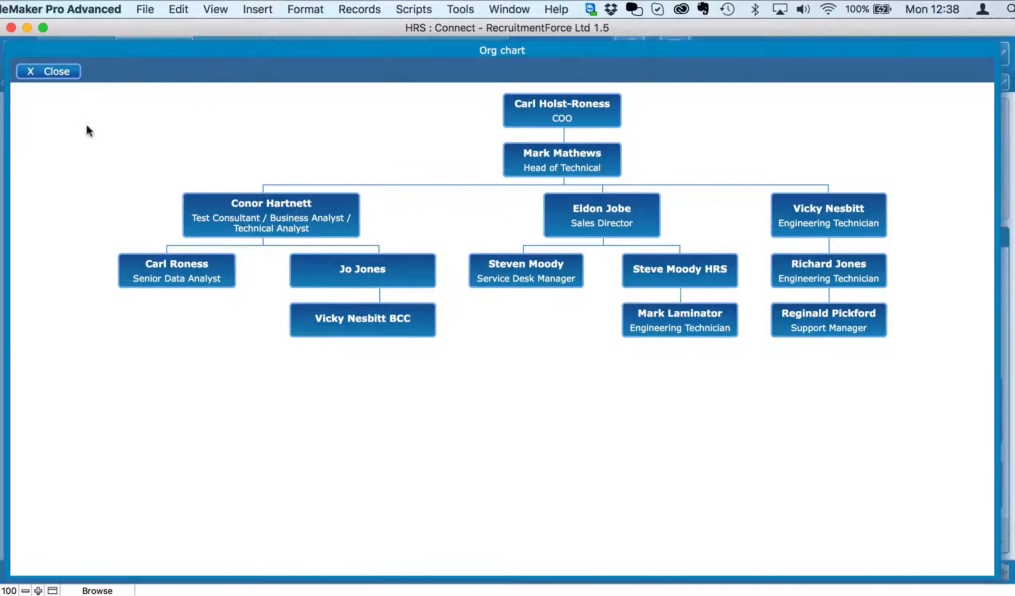
click(60, 71)
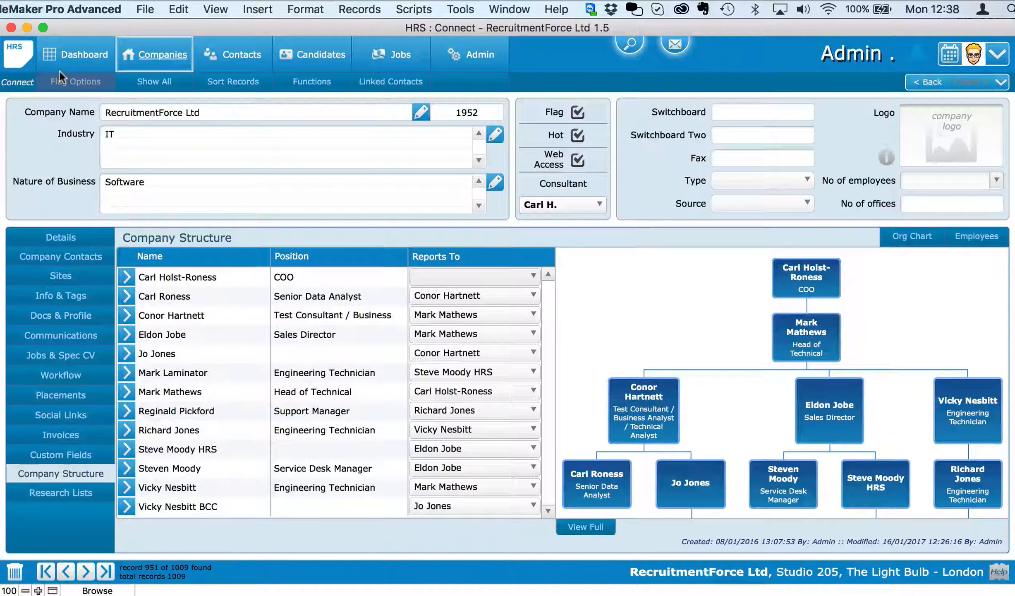
Change the Senior Data Analyst's manager to the Sales Director and review the updated full org chart.
click(464, 296)
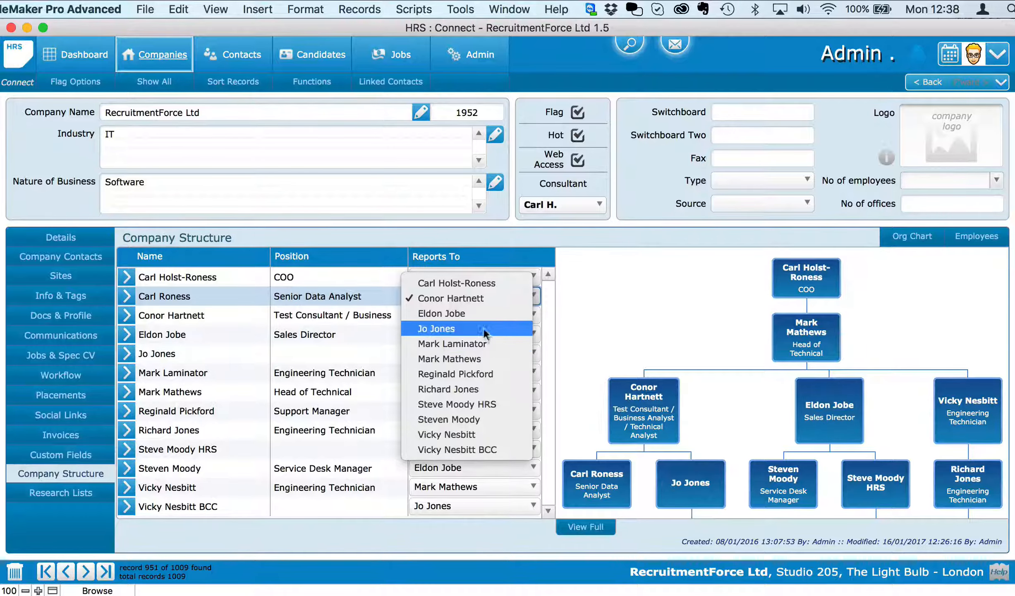
click(441, 314)
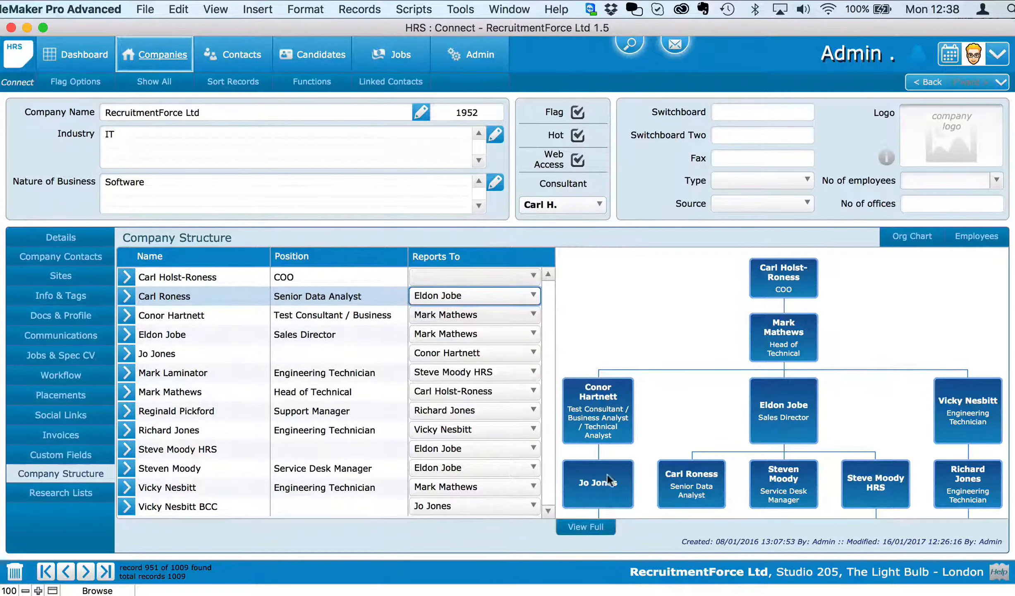
click(586, 527)
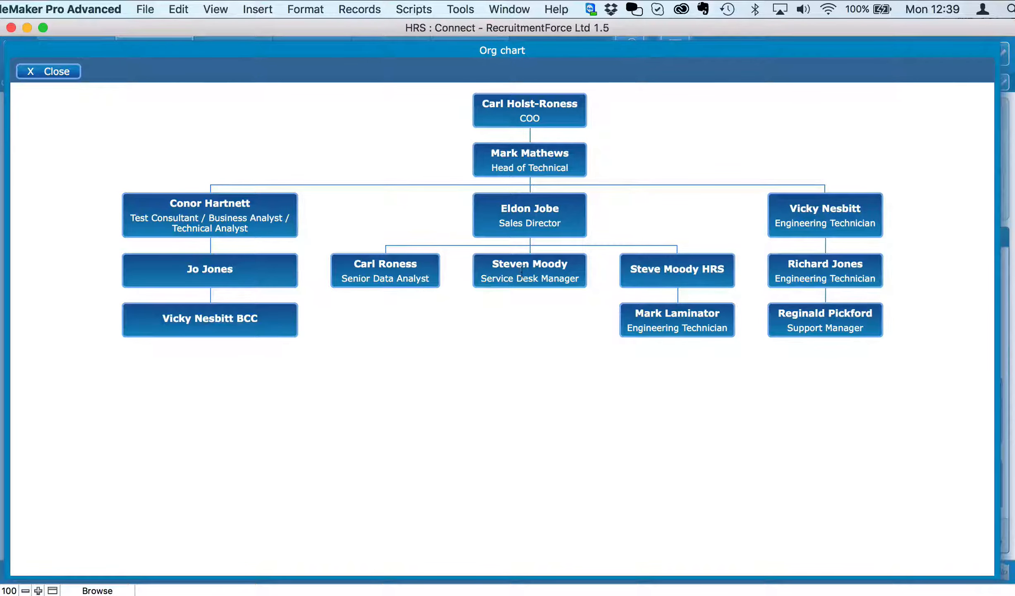
click(58, 72)
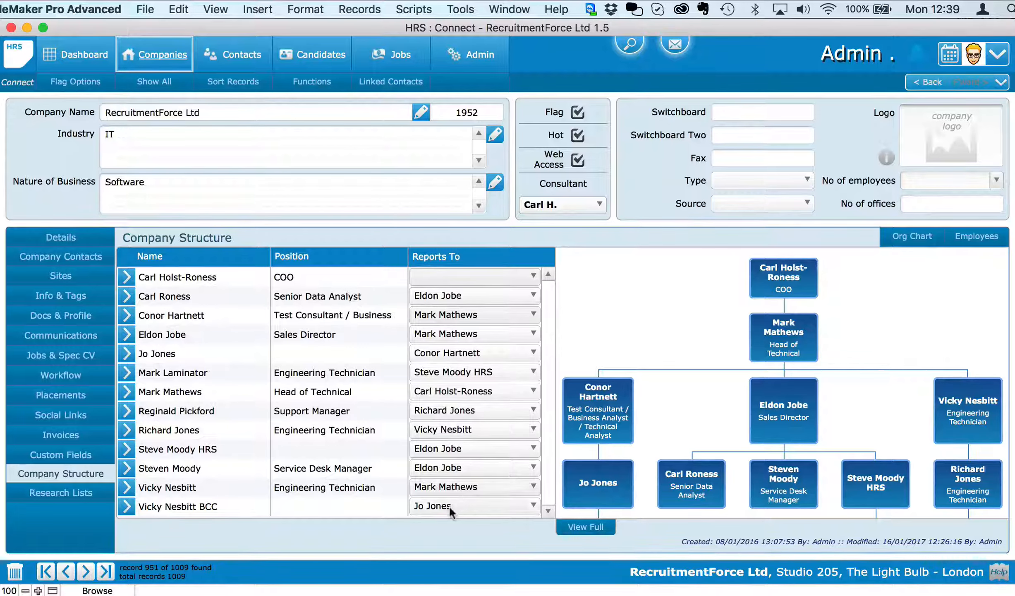
Make the last listed, position-less staff member report to the Senior Data Analyst, then review the org chart.
click(449, 506)
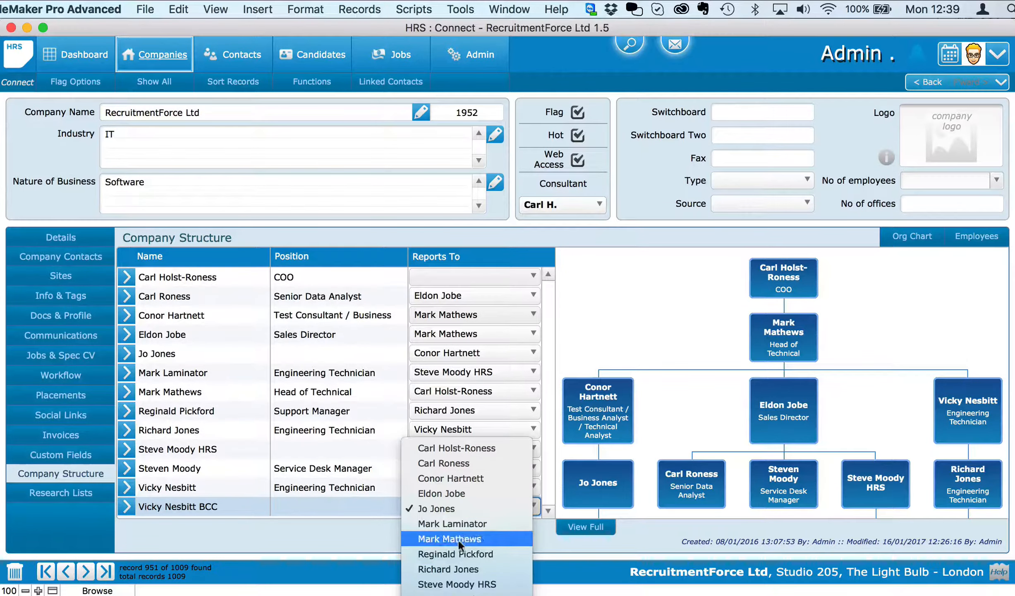
click(459, 492)
click(456, 509)
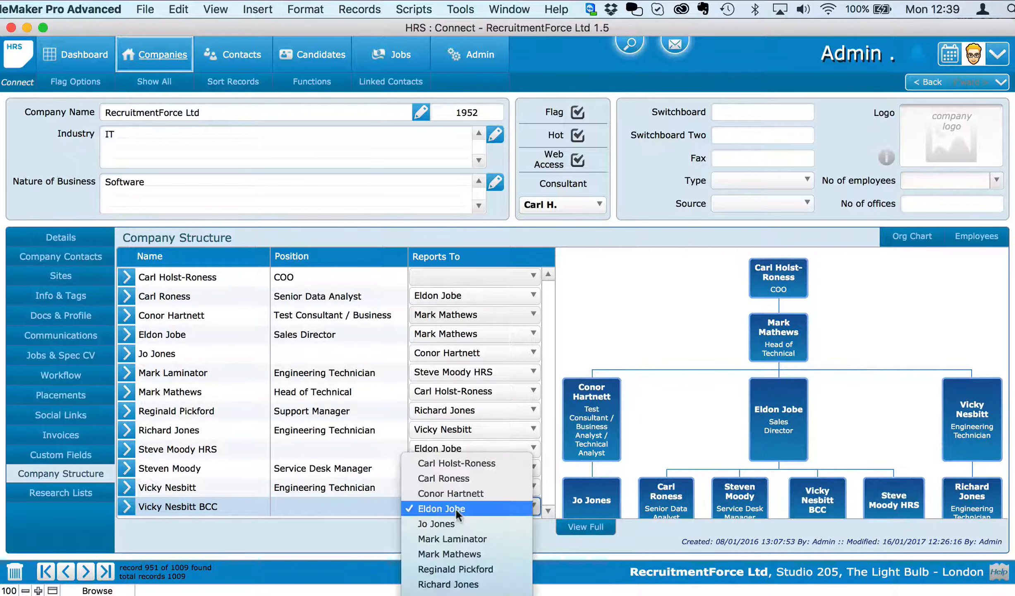
click(453, 477)
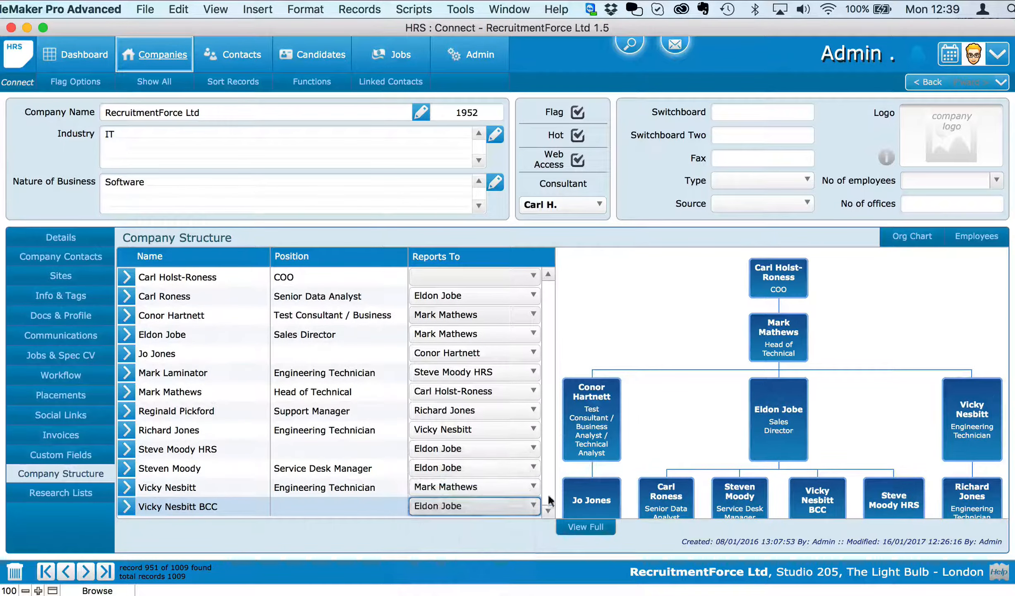
click(586, 527)
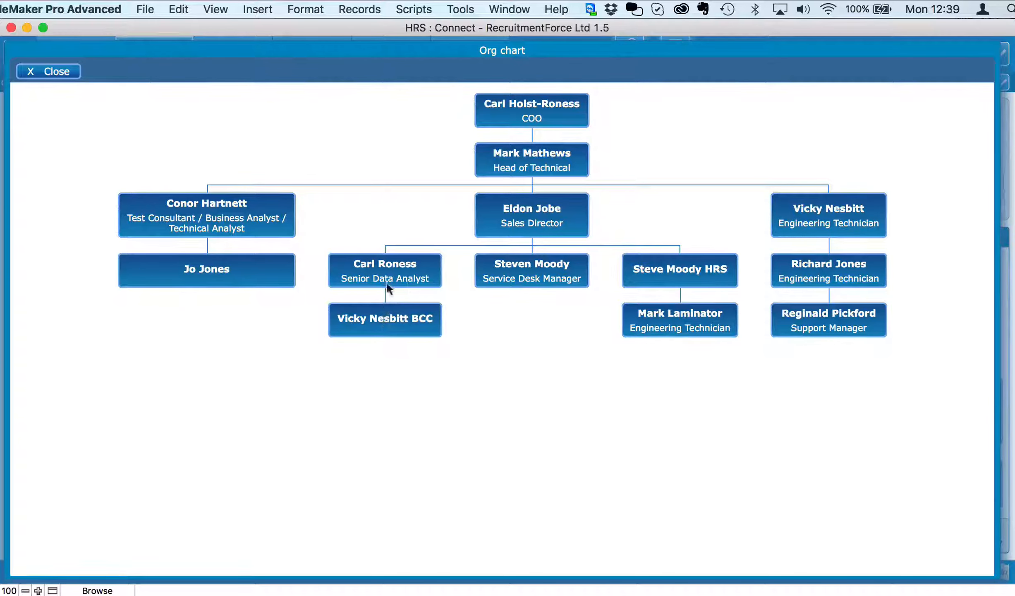
click(53, 71)
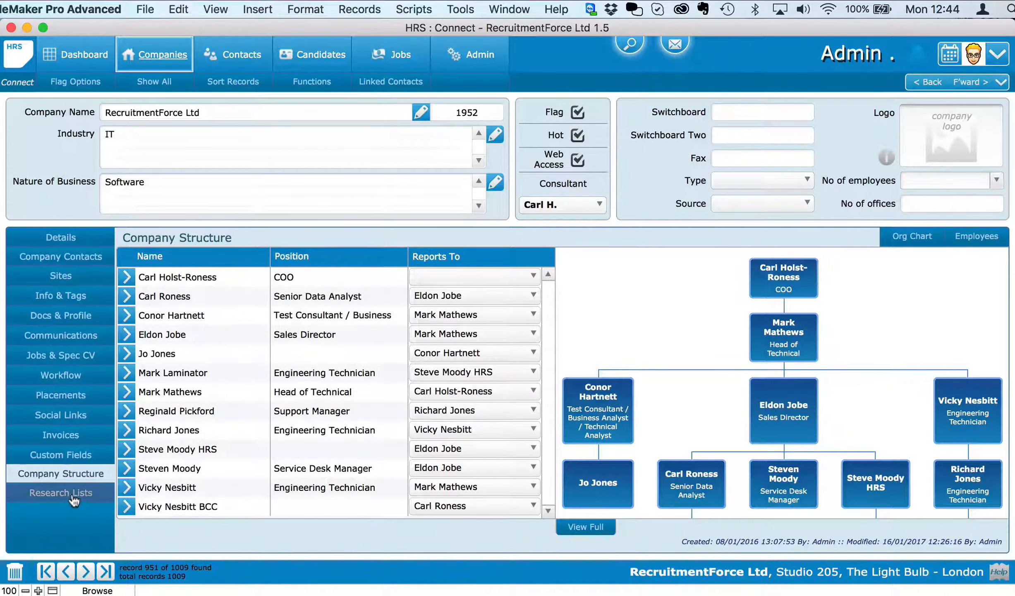
Add a Marketing Directors research entry with the person's first name, last name, position Developer and e-mail.
click(70, 494)
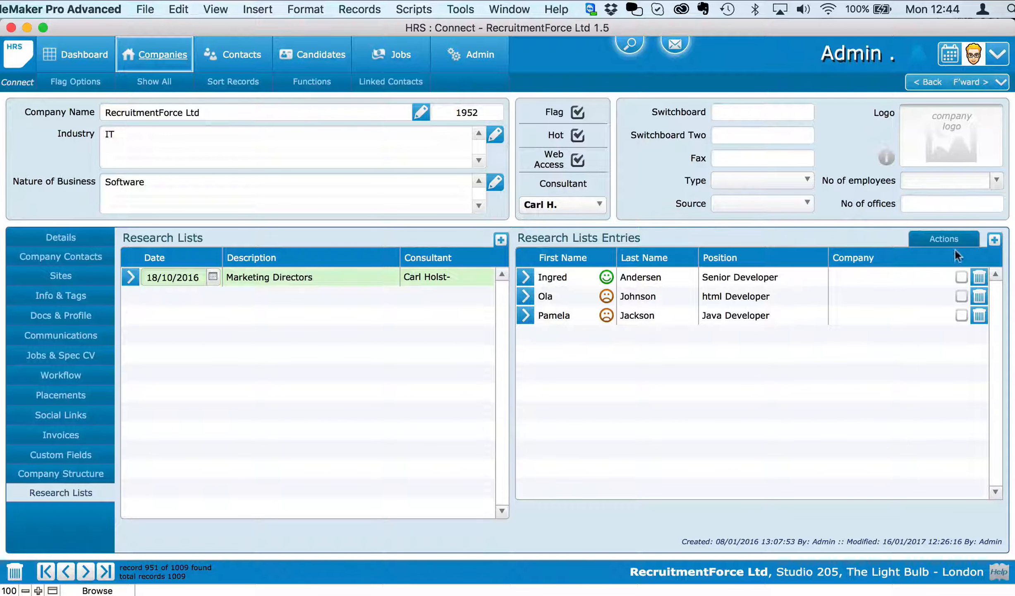
click(995, 241)
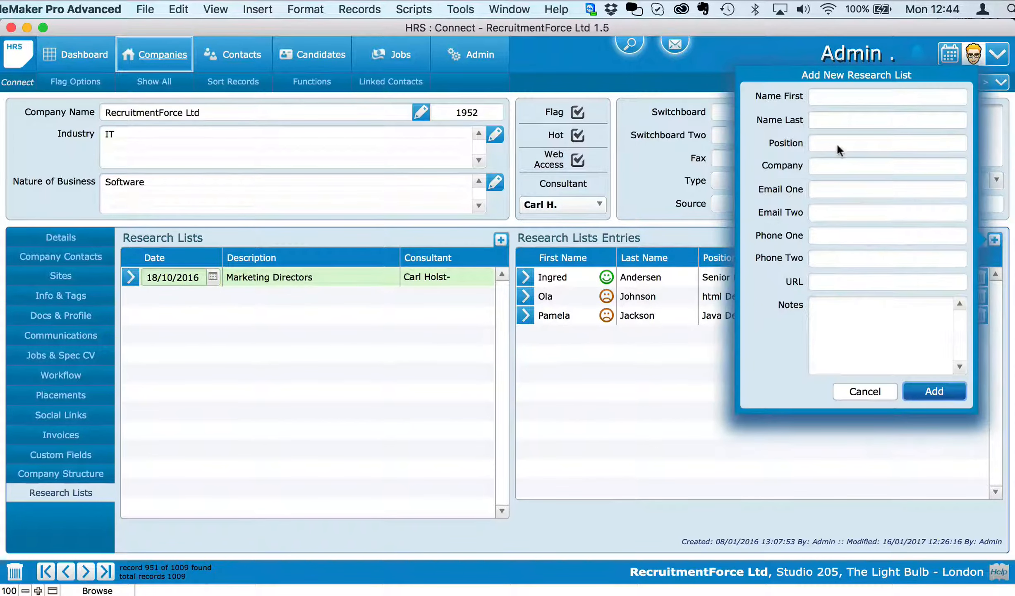
click(836, 96)
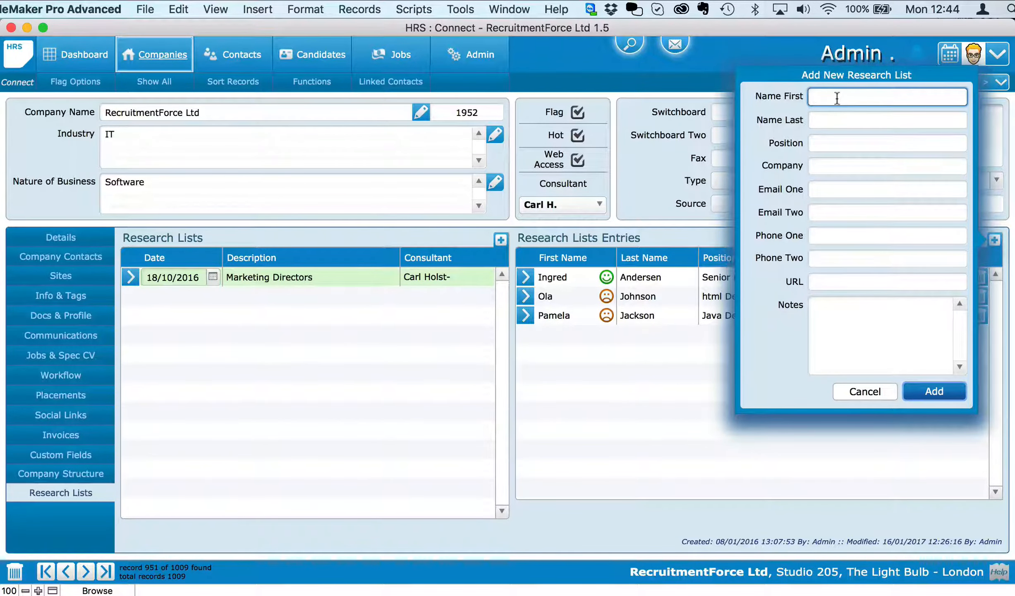
key(Tab)
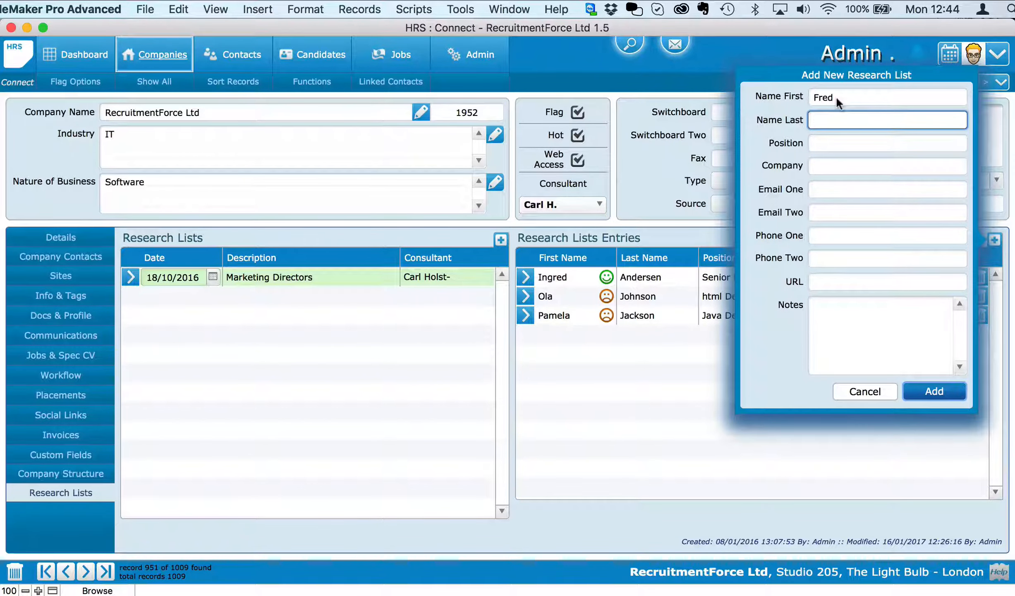
key(Tab)
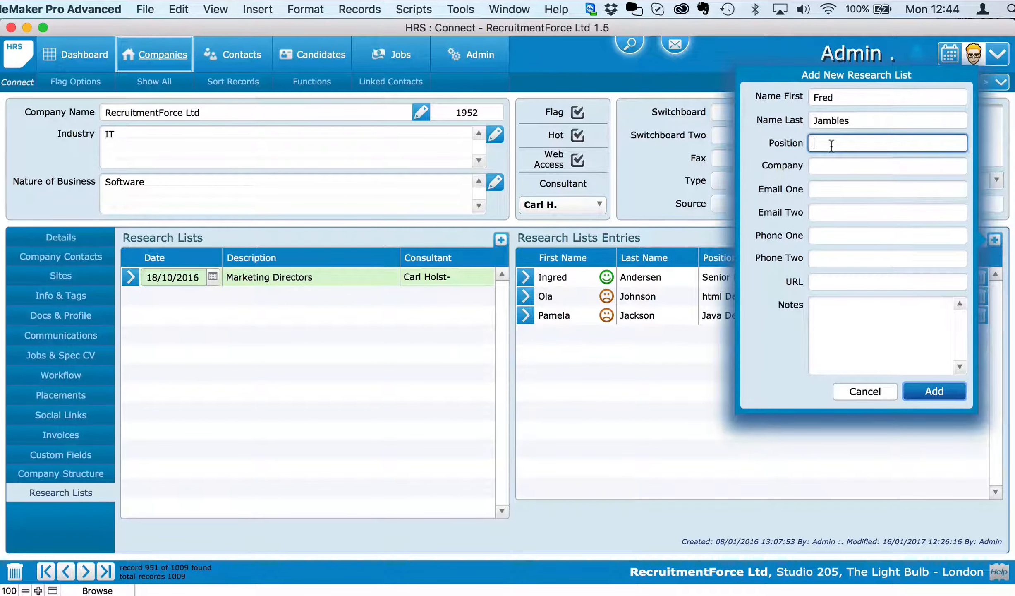
text(Developer)
click(834, 192)
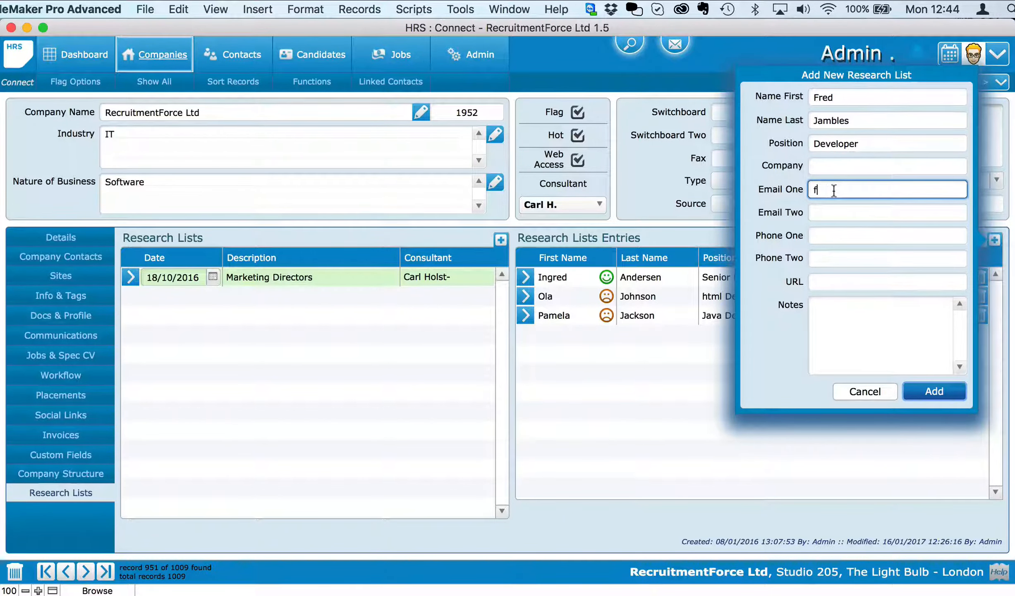
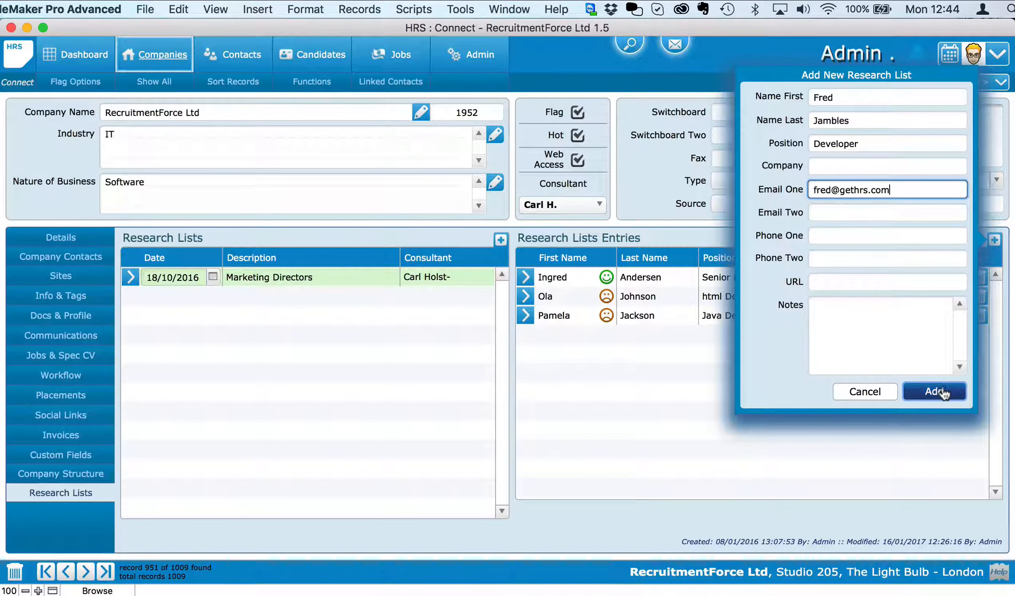
click(940, 392)
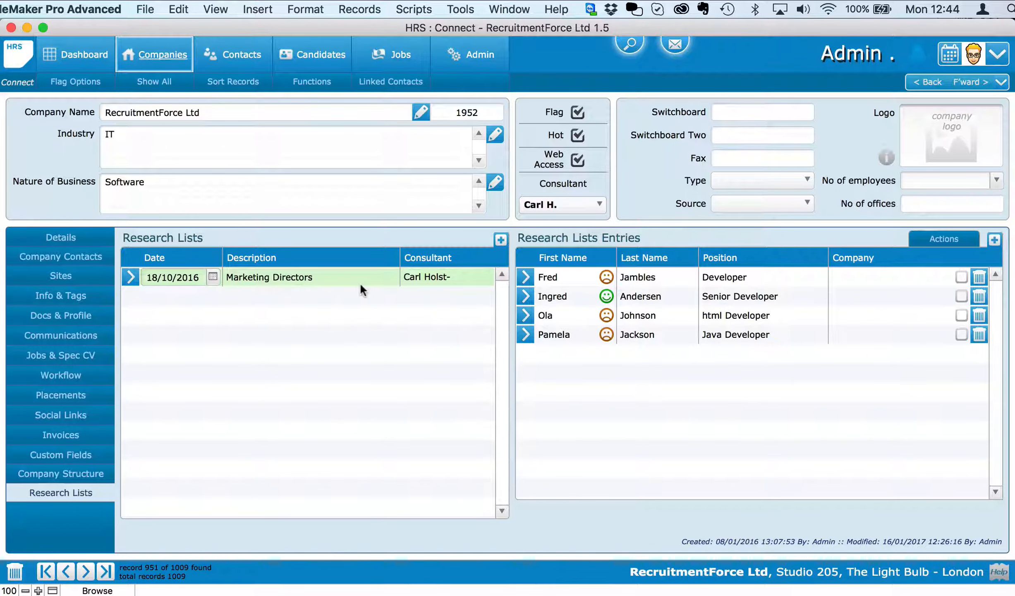
Tick the flag checkboxes for the Developer and html Developer research list entries.
click(935, 238)
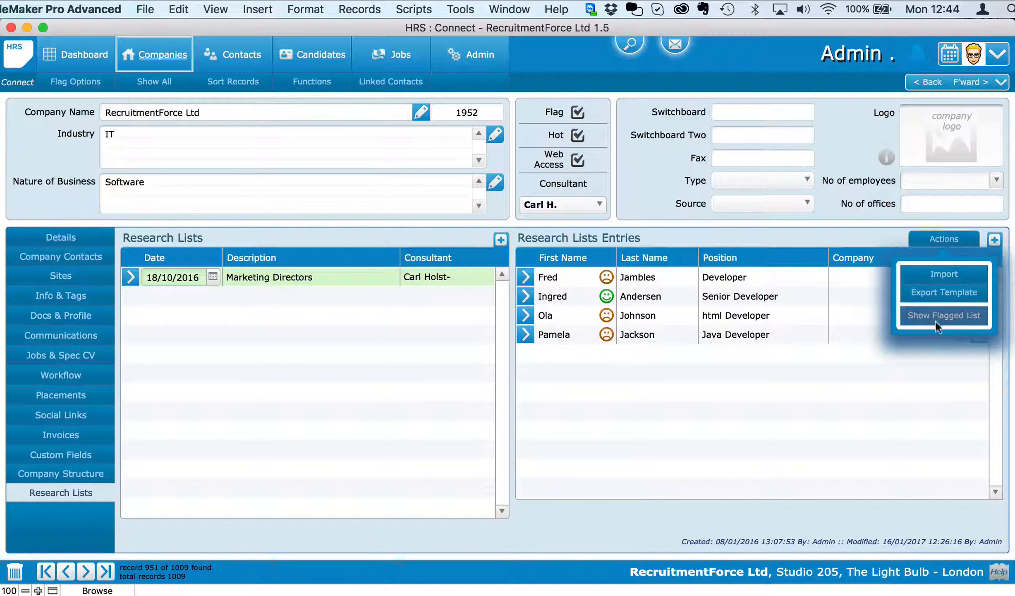
click(880, 240)
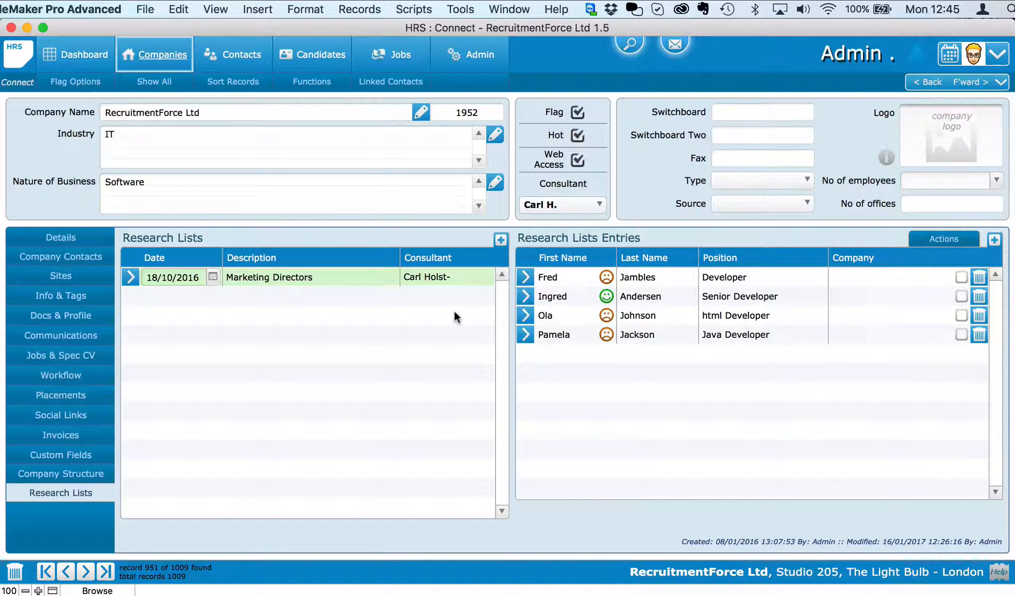
click(961, 277)
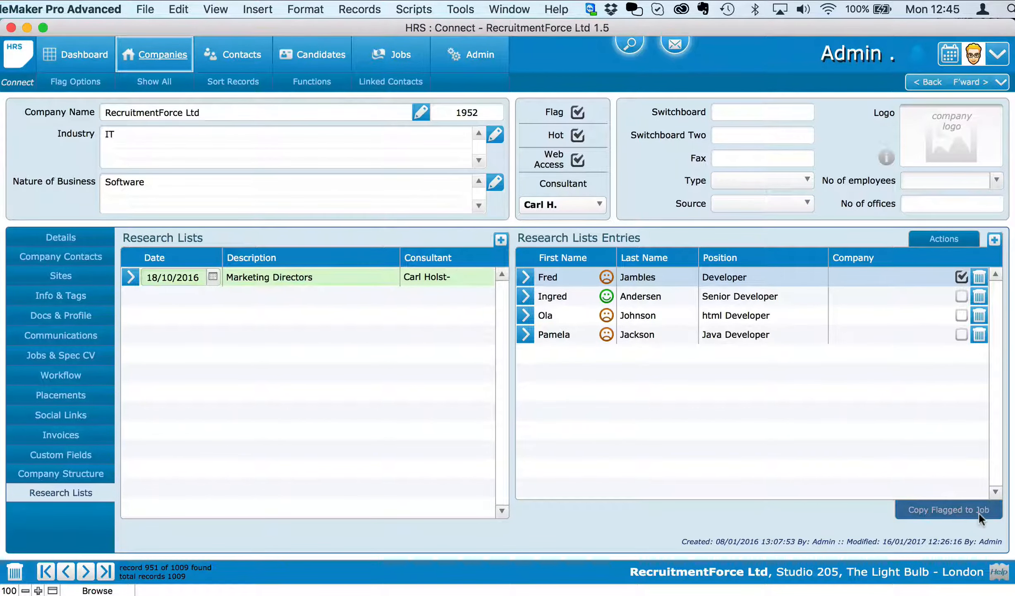
click(961, 315)
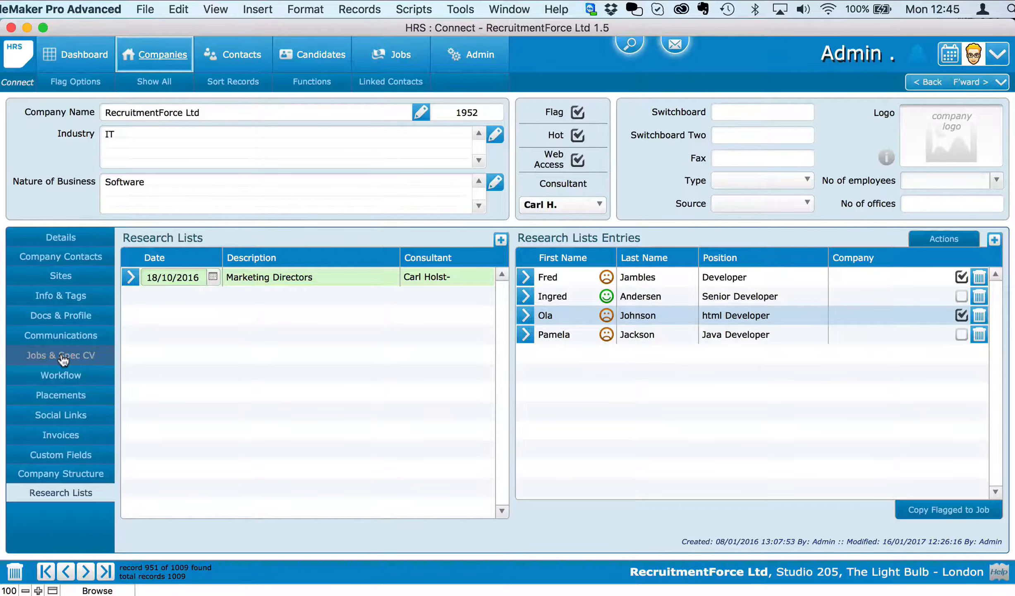
Show the company's Jobs & Spec CV section and select job 293 Marketing Manager.
click(62, 356)
scroll(400, 350, down, 3)
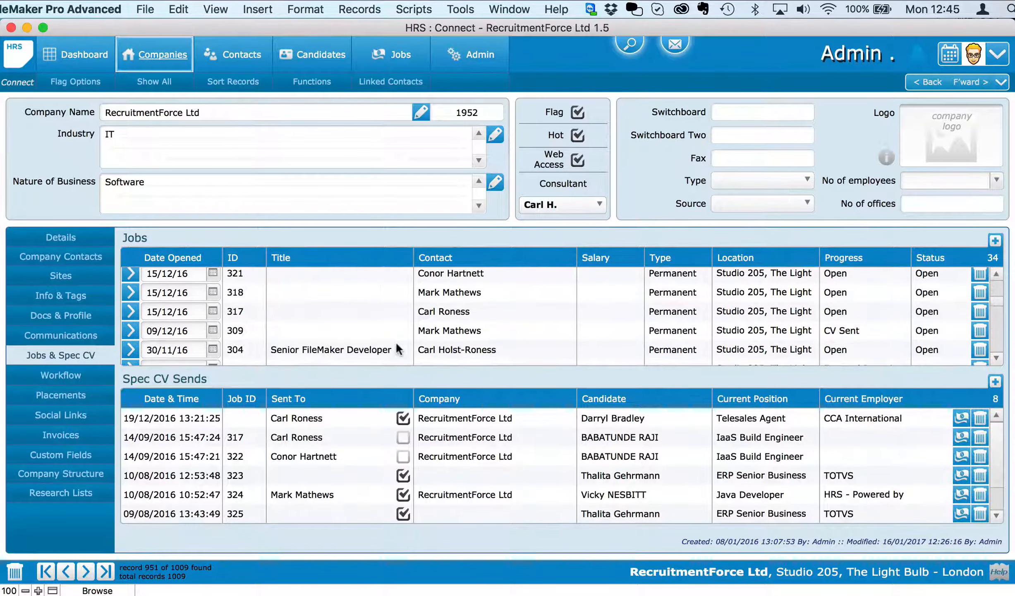
scroll(398, 349, down, 3)
scroll(398, 349, up, 1)
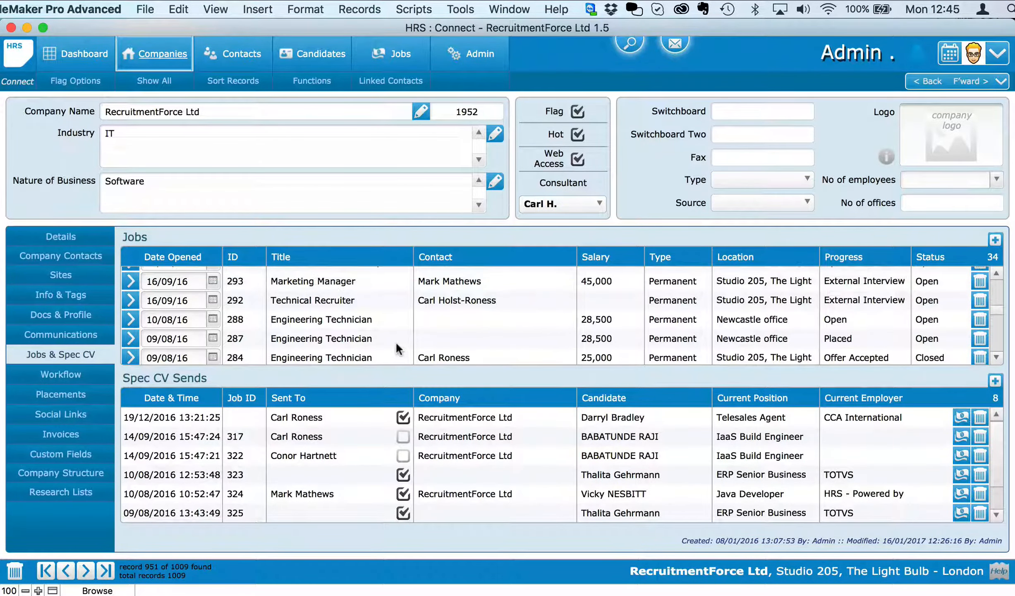
click(303, 279)
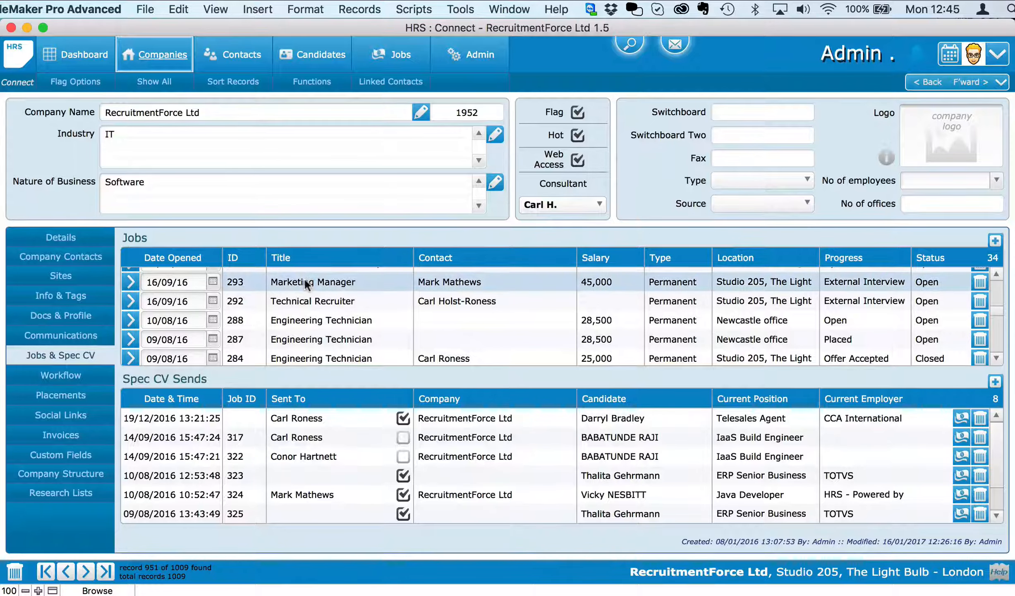
Open job 293 on its Research List section and check the Senior Developer's workflow options.
click(130, 282)
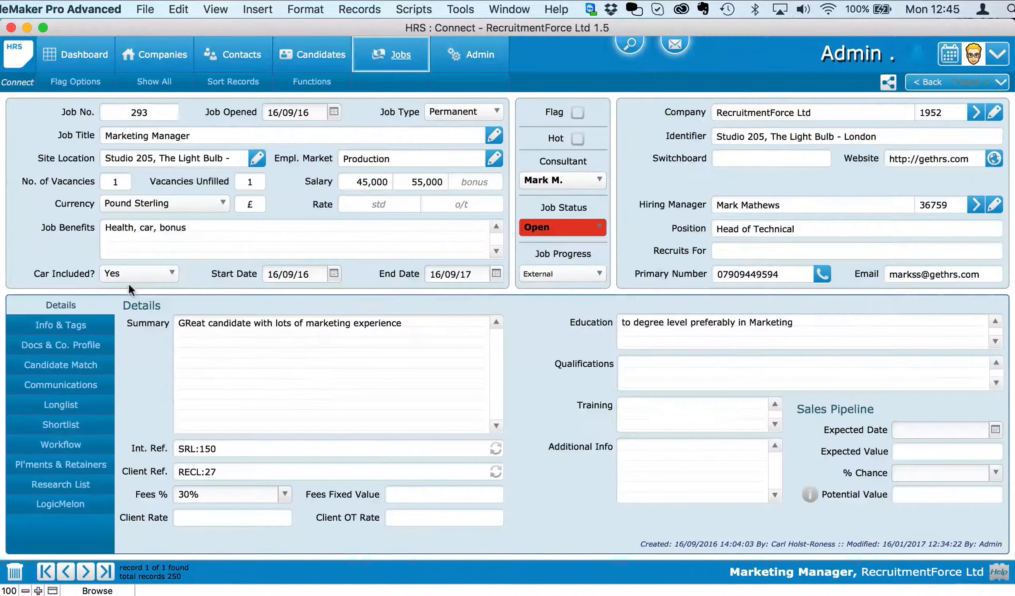
click(85, 488)
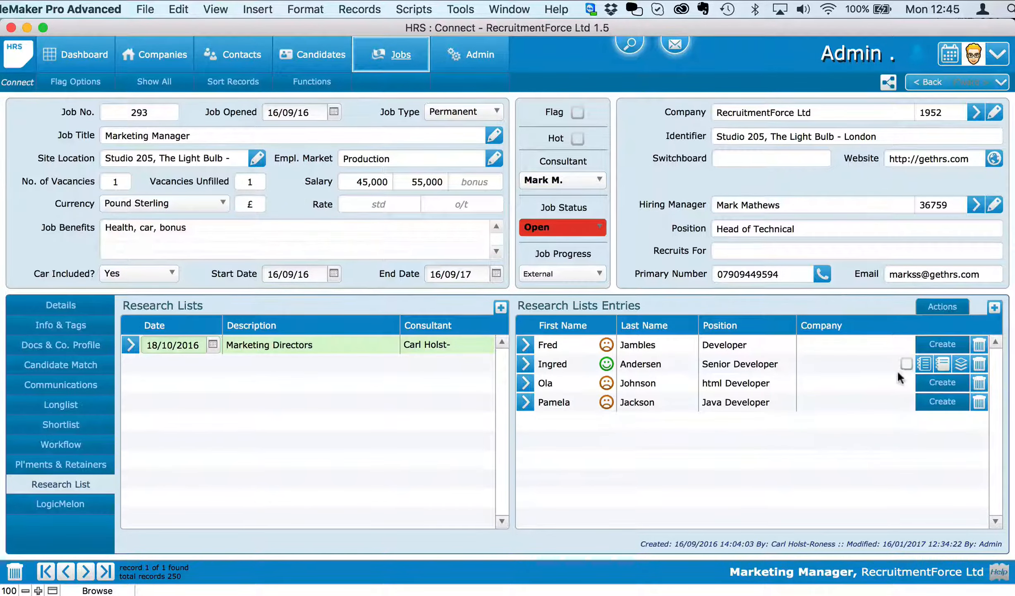
click(959, 362)
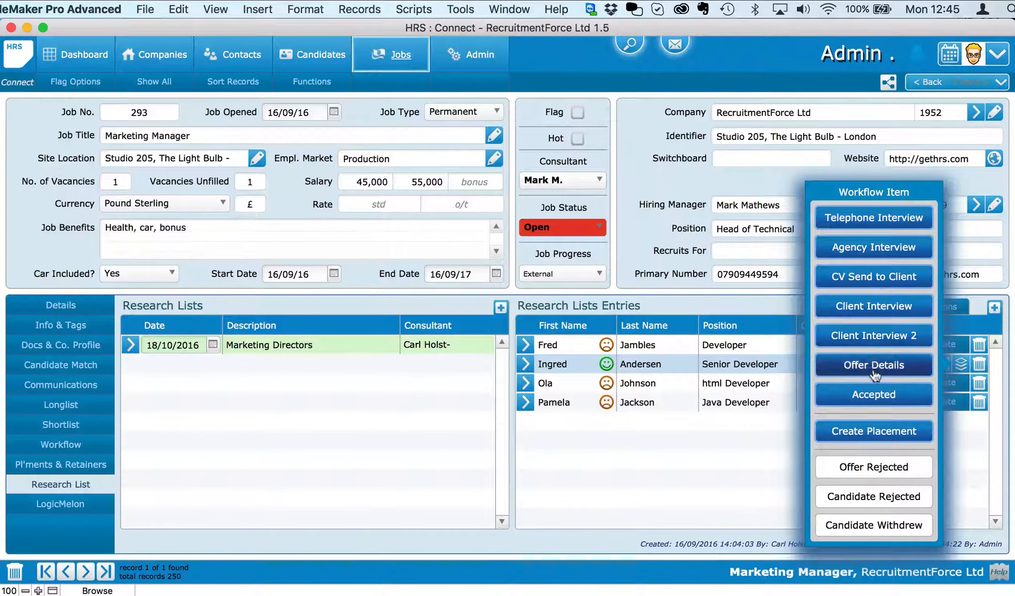
click(873, 395)
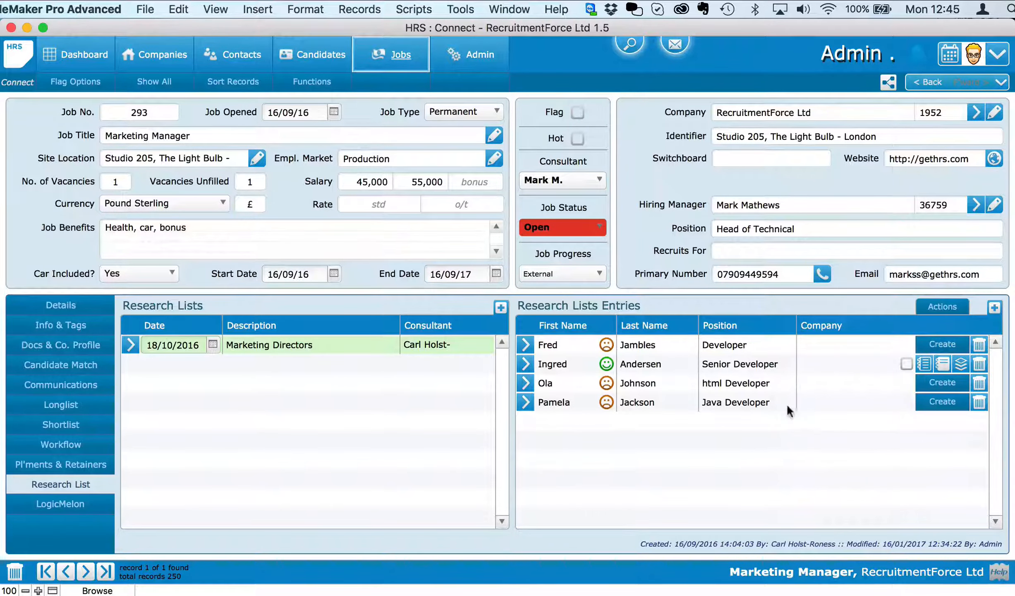
Turn the Java Developer research entry into a candidate, declining CV parsing, and go back to job 293.
click(939, 406)
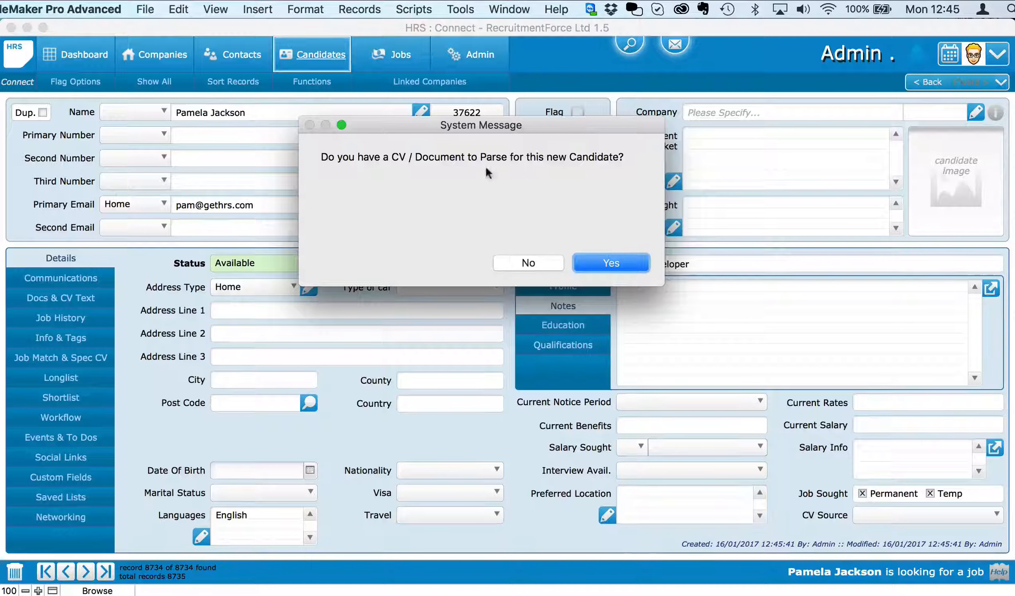
click(532, 263)
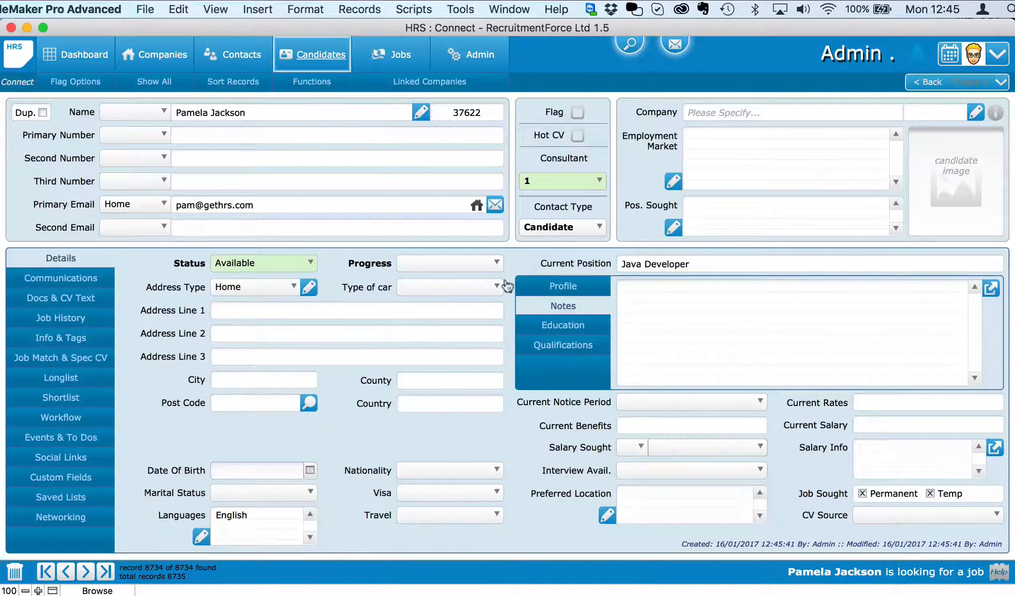
click(927, 83)
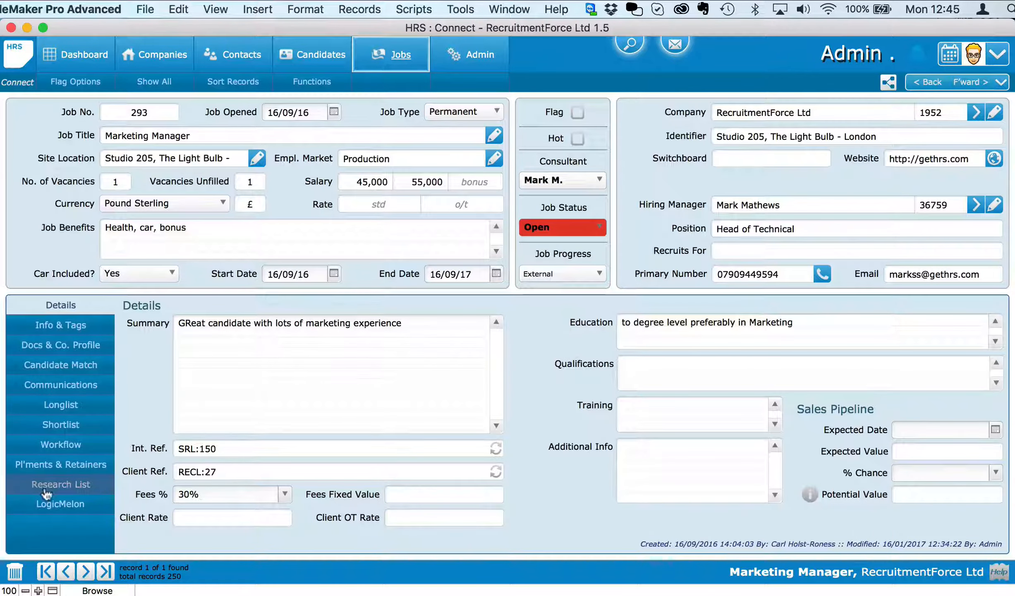
Reopen job 293's Research List section and open its Actions popover.
click(67, 485)
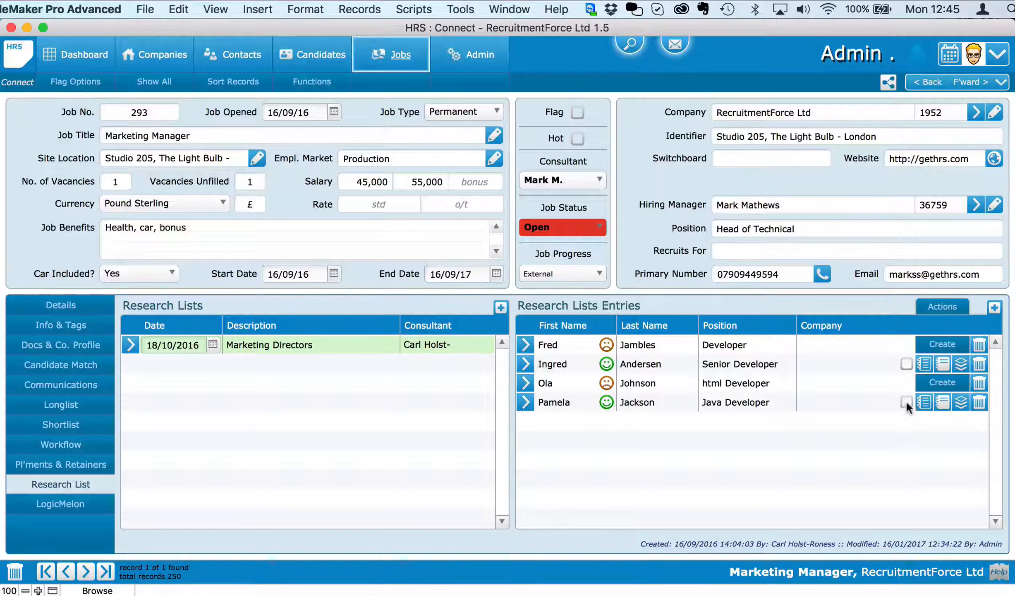
click(937, 310)
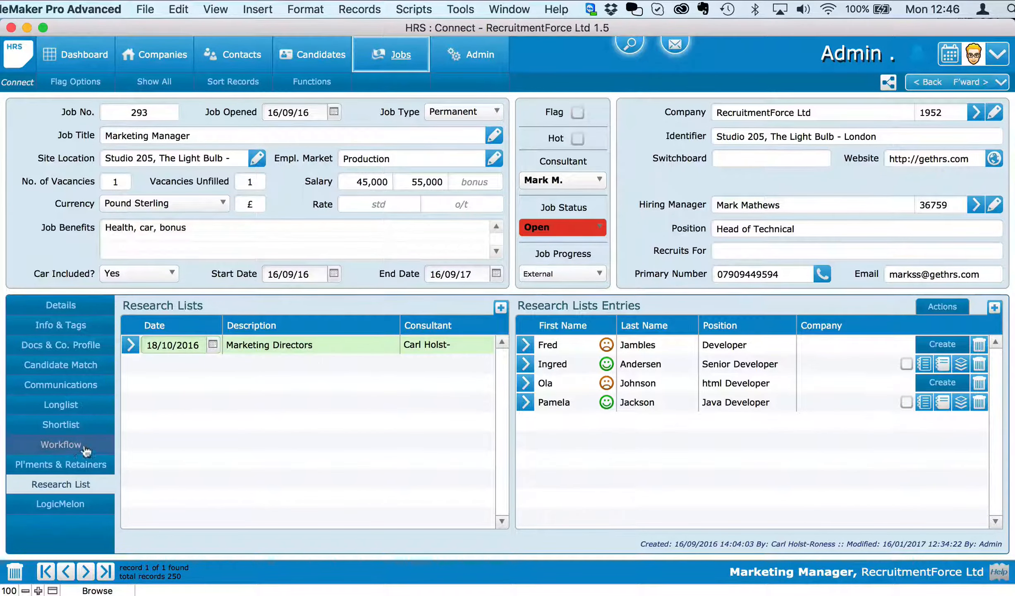
In Pl'ments & Retainers, enter a fixed fee of 55000 and keep the 30% fee percentage.
click(61, 466)
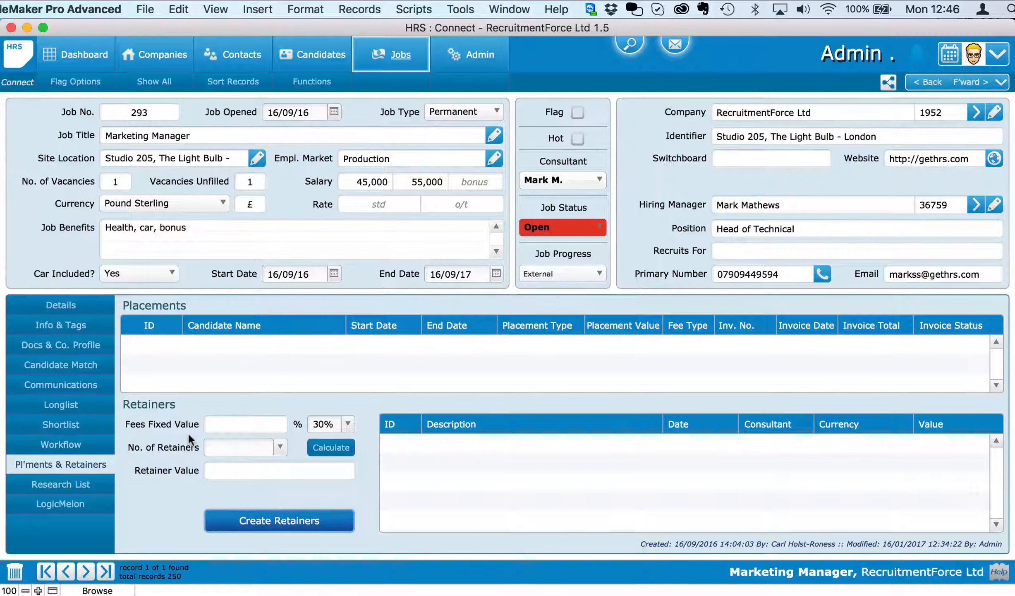
click(254, 424)
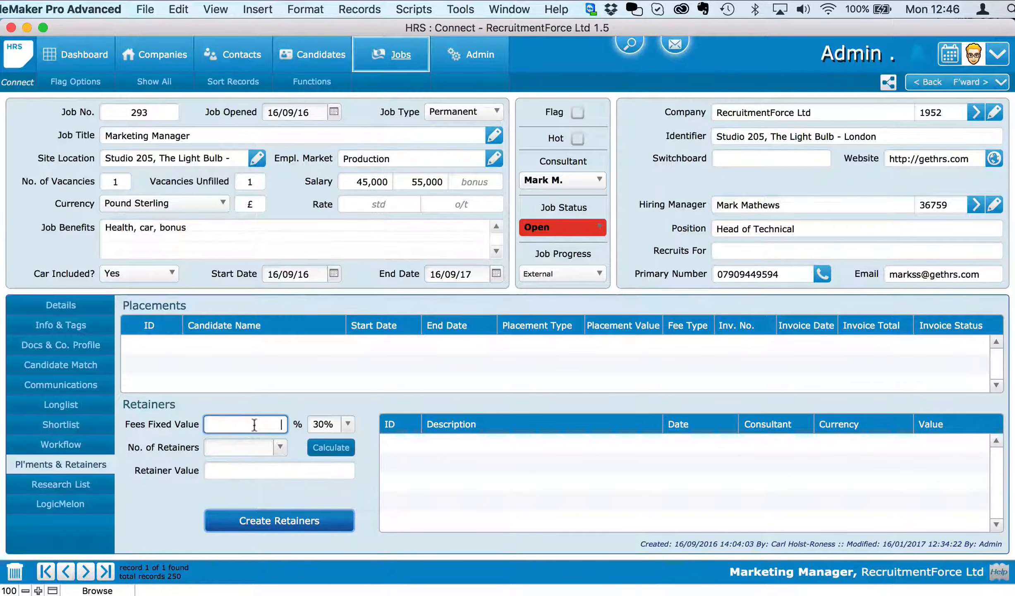
text(55000)
click(337, 425)
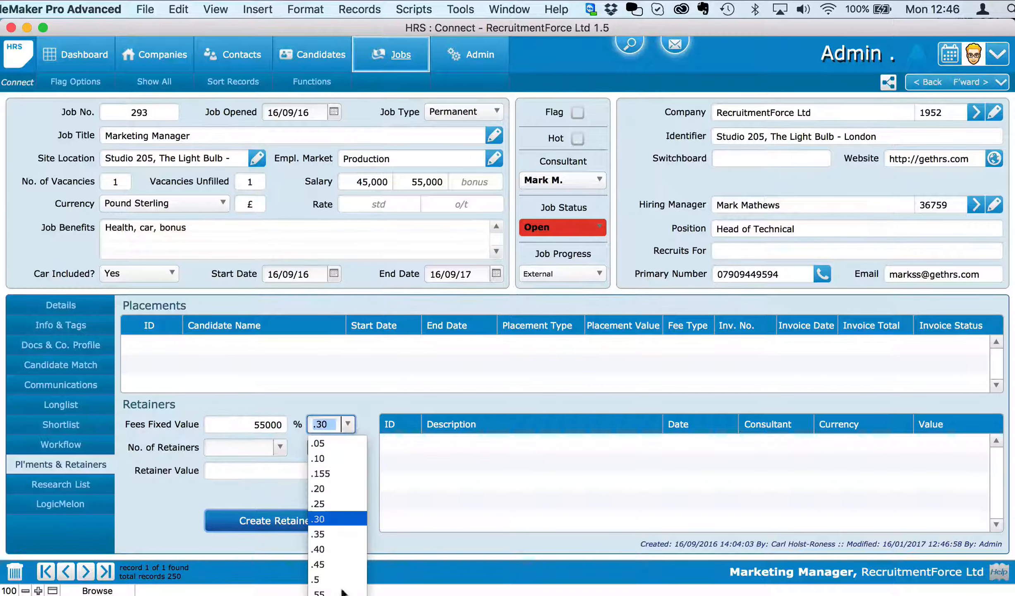
click(368, 416)
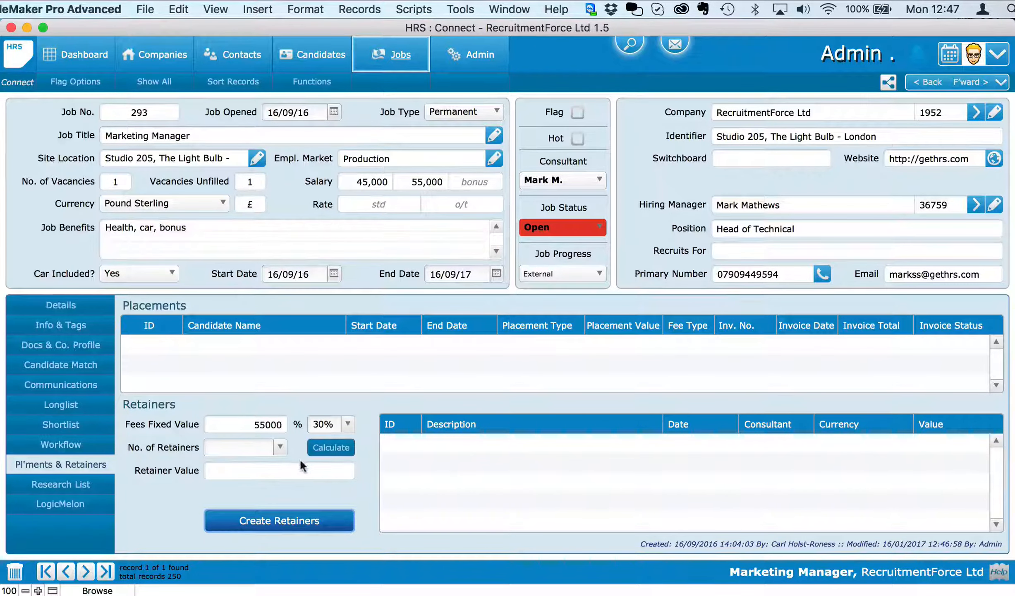
Calculate three percentage-based retainers of 4,500.00 each and generate them.
click(281, 448)
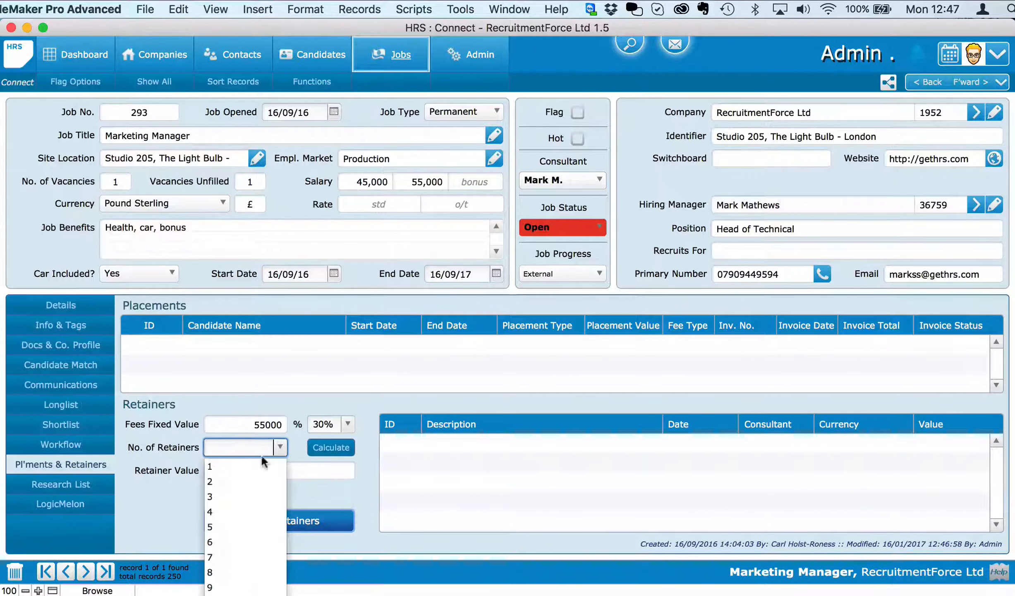
click(212, 495)
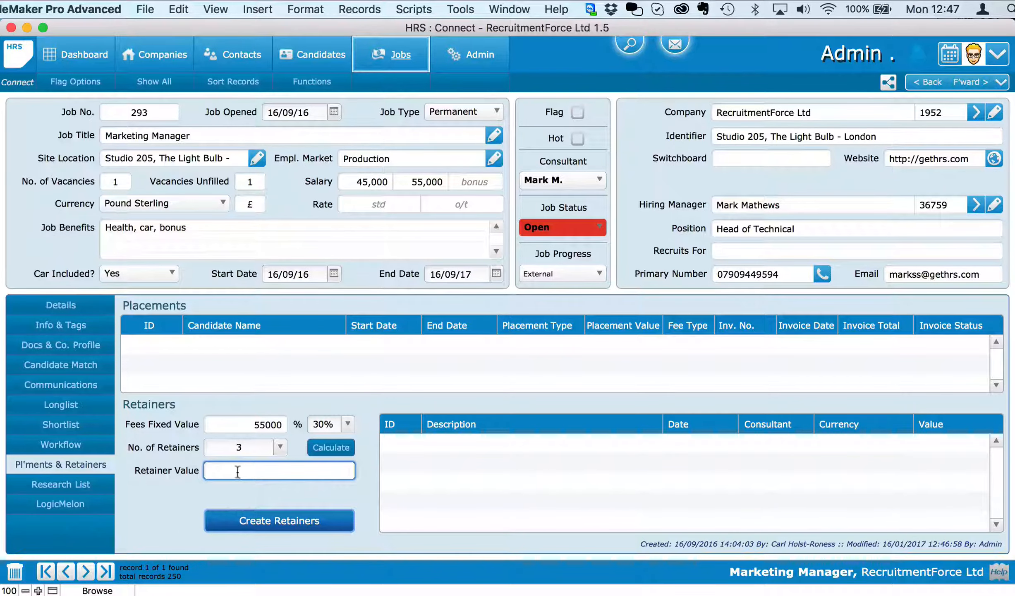
click(272, 490)
click(331, 451)
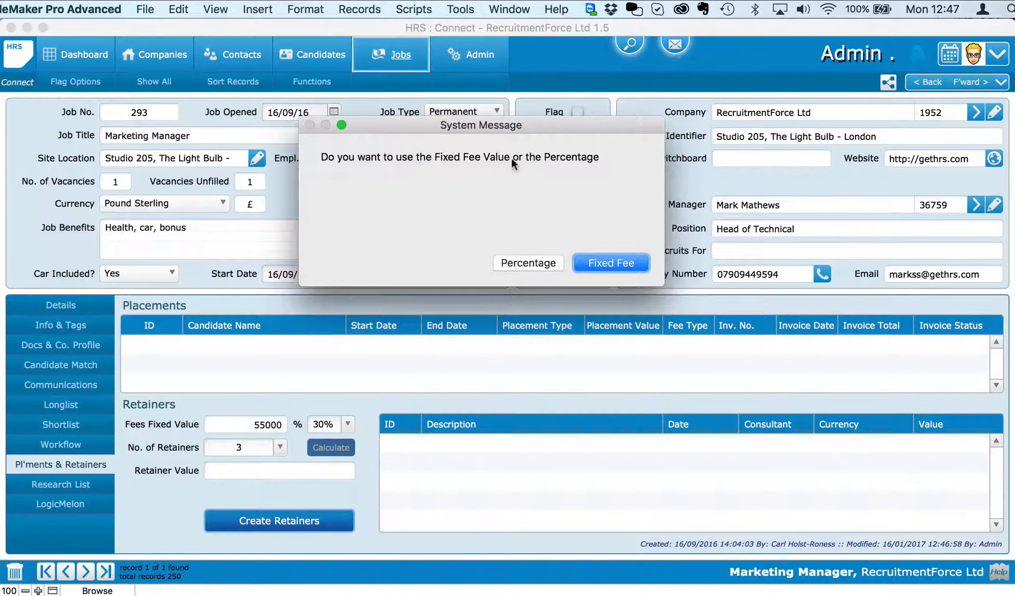
click(533, 262)
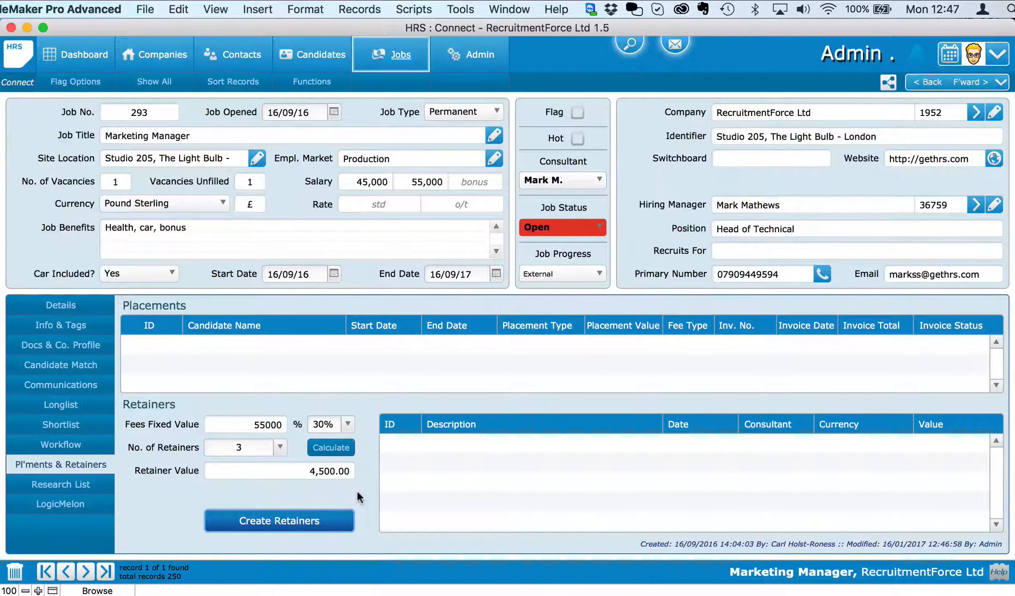
click(285, 517)
Create the three retainers, then make the first one Pound Sterling with a value of 5,000.00.
click(295, 523)
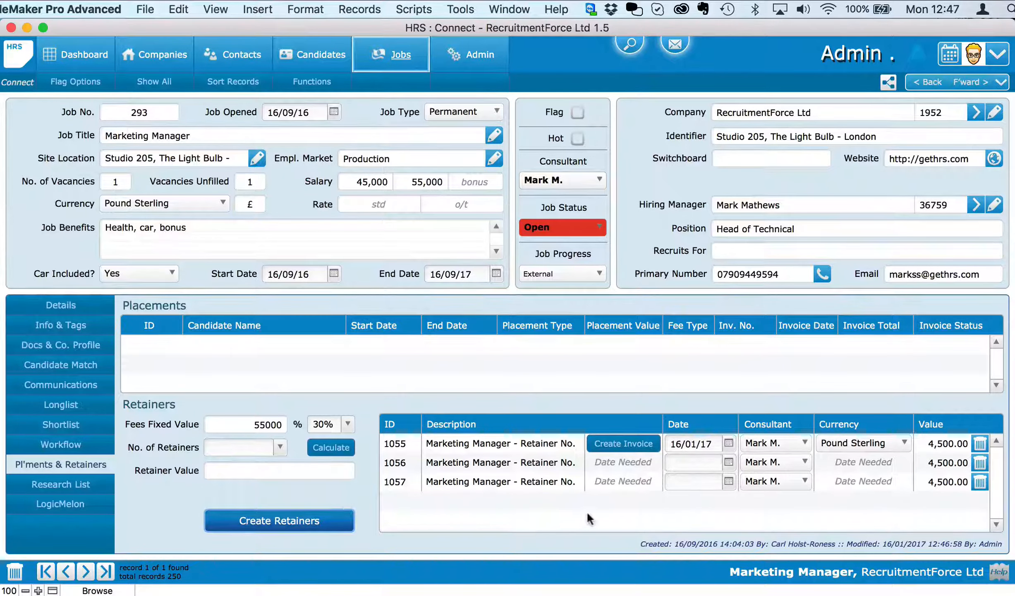
click(884, 445)
click(893, 444)
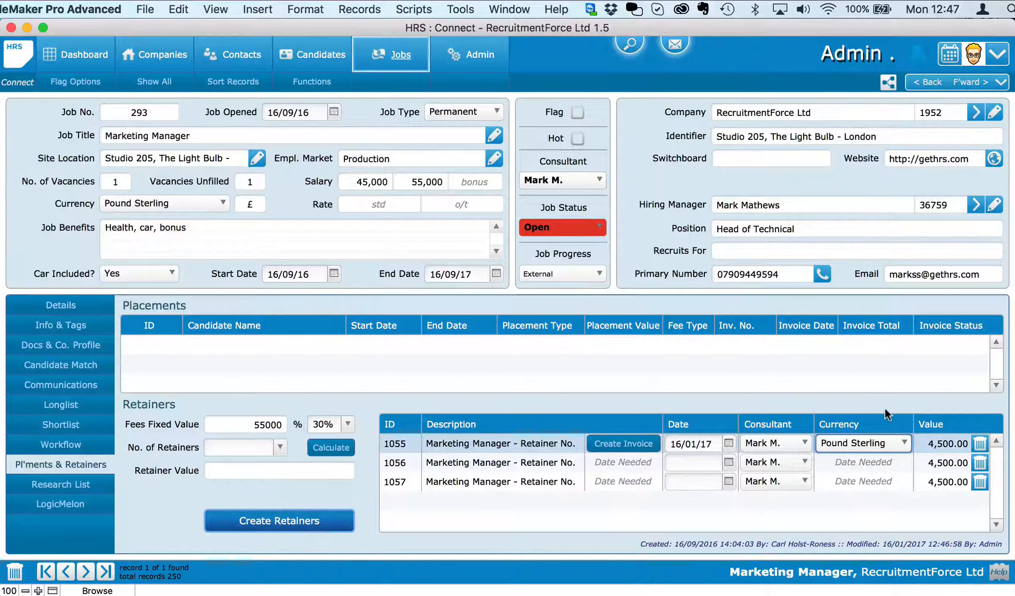
click(886, 408)
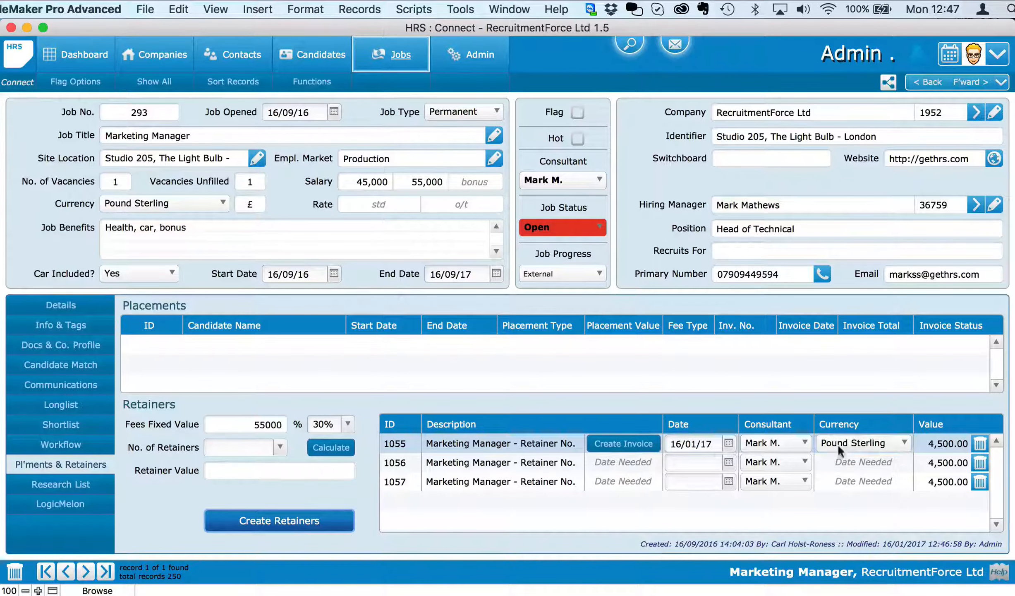
click(938, 442)
click(947, 409)
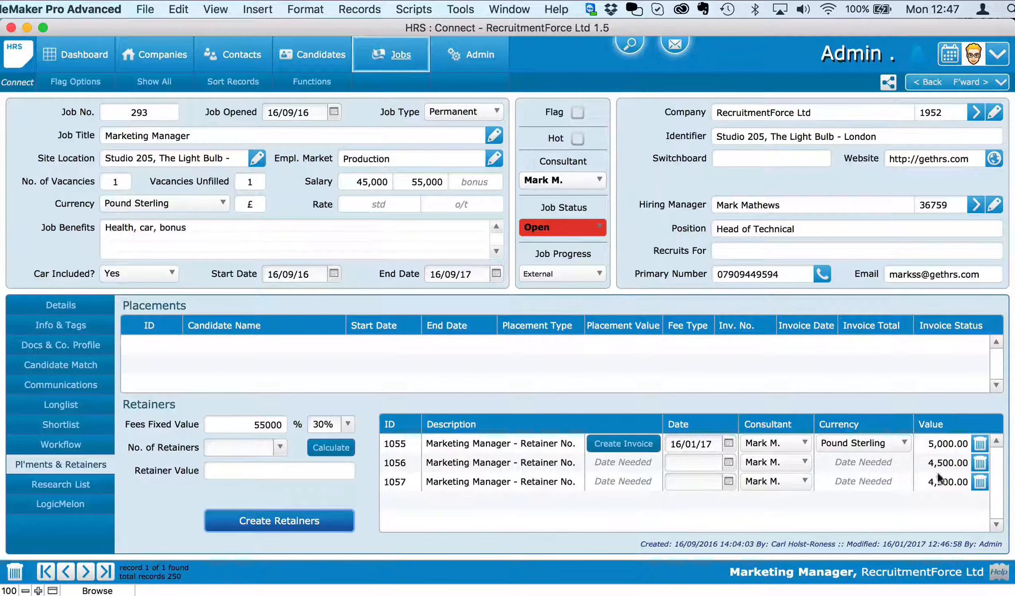
Create invoice HRS-10071 from the first 5,000.00 retainer and confirm Yes to review it.
click(624, 451)
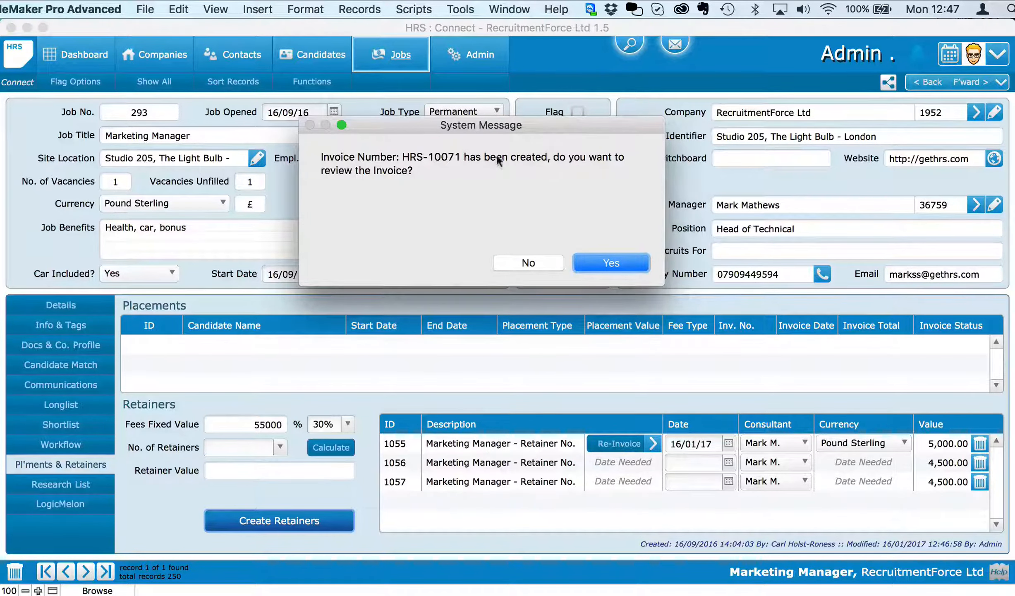
click(607, 264)
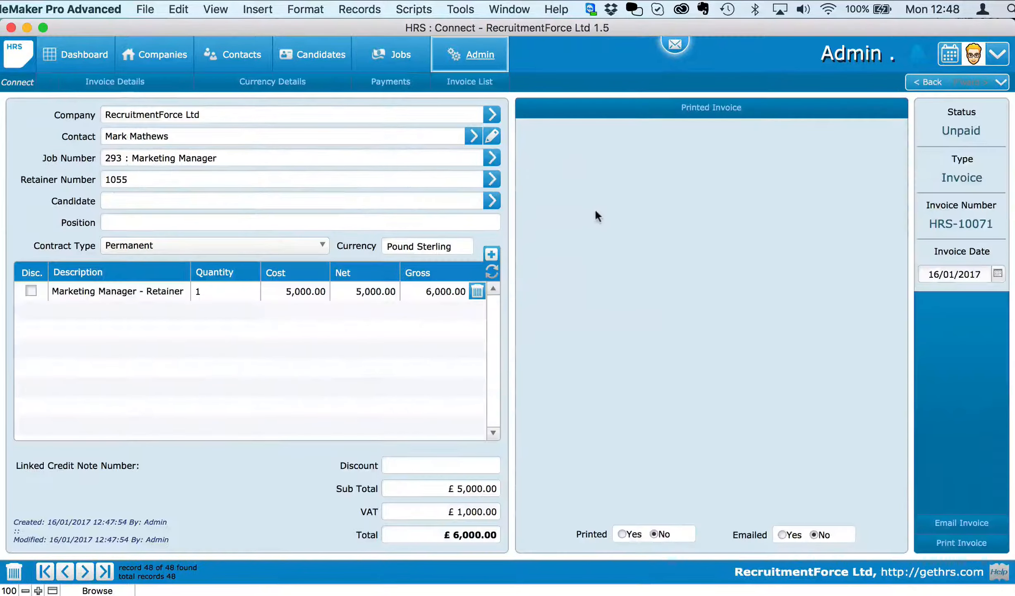